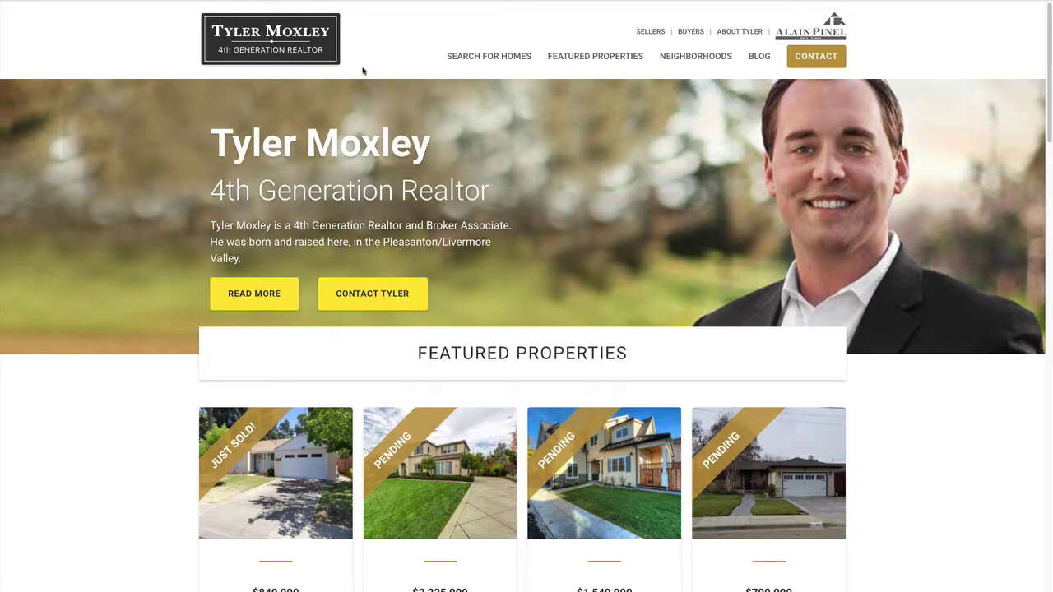
Skim the home page intro, highlighting the valley name, and scroll down the page
{"action": "left_click_drag", "start_coordinate": [386, 245], "coordinate": [491, 242]}
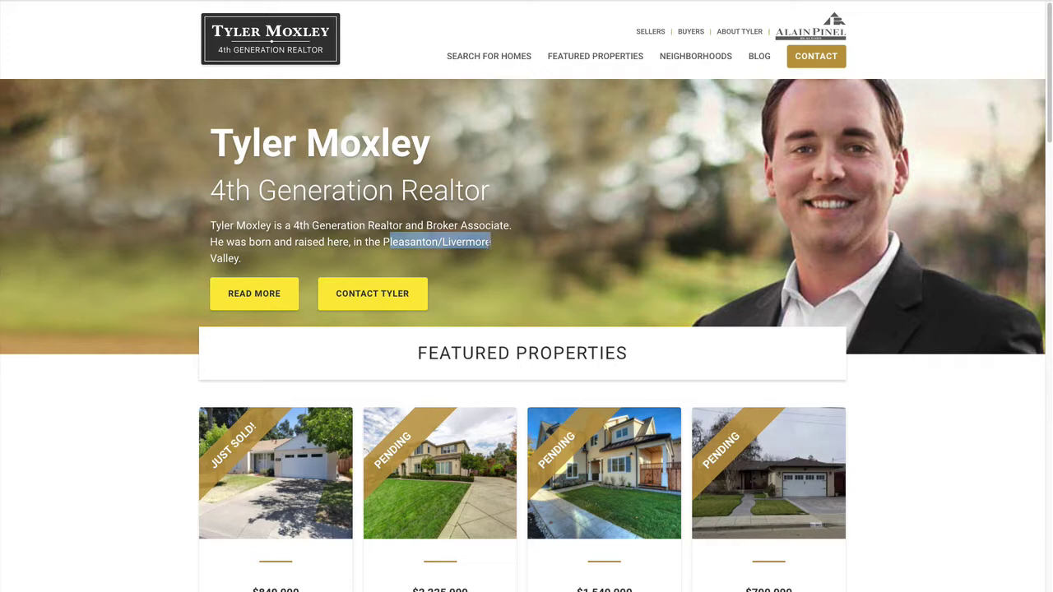
{"action": "left_click", "coordinate": [750, 364]}
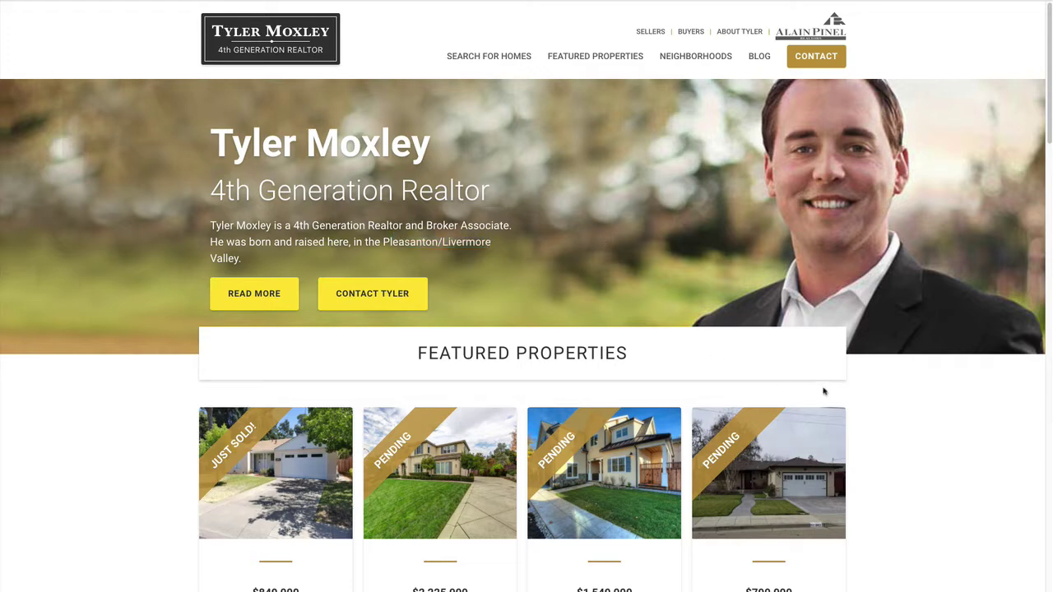
{"action": "scroll", "coordinate": [740, 349], "scroll_direction": "down", "scroll_amount": 1}
{"action": "scroll", "coordinate": [636, 334], "scroll_direction": "down", "scroll_amount": 3}
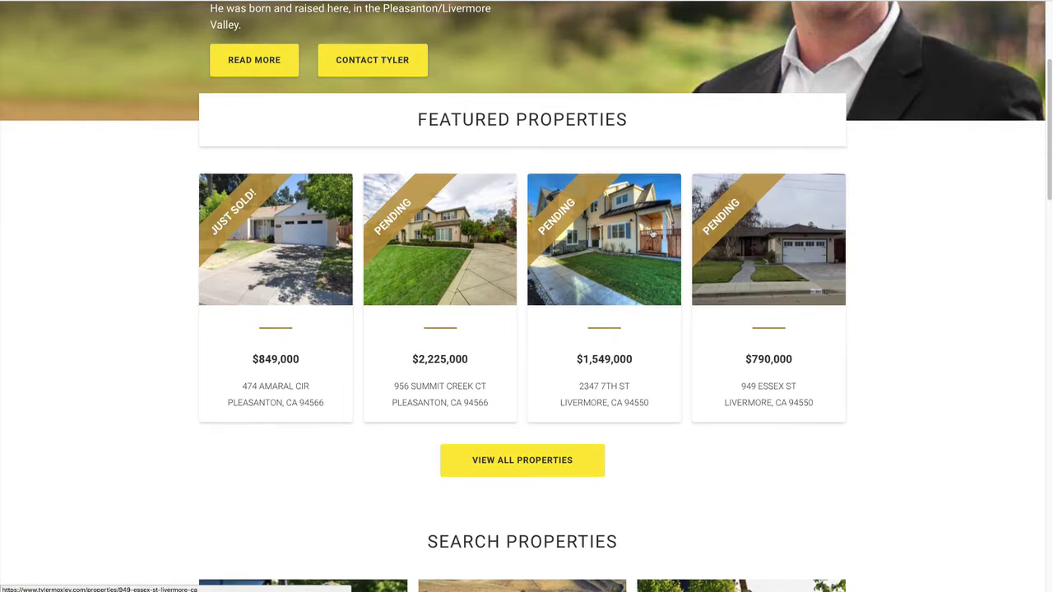
{"action": "scroll", "coordinate": [696, 273], "scroll_direction": "down", "scroll_amount": 3}
{"action": "scroll", "coordinate": [696, 273], "scroll_direction": "down", "scroll_amount": 2}
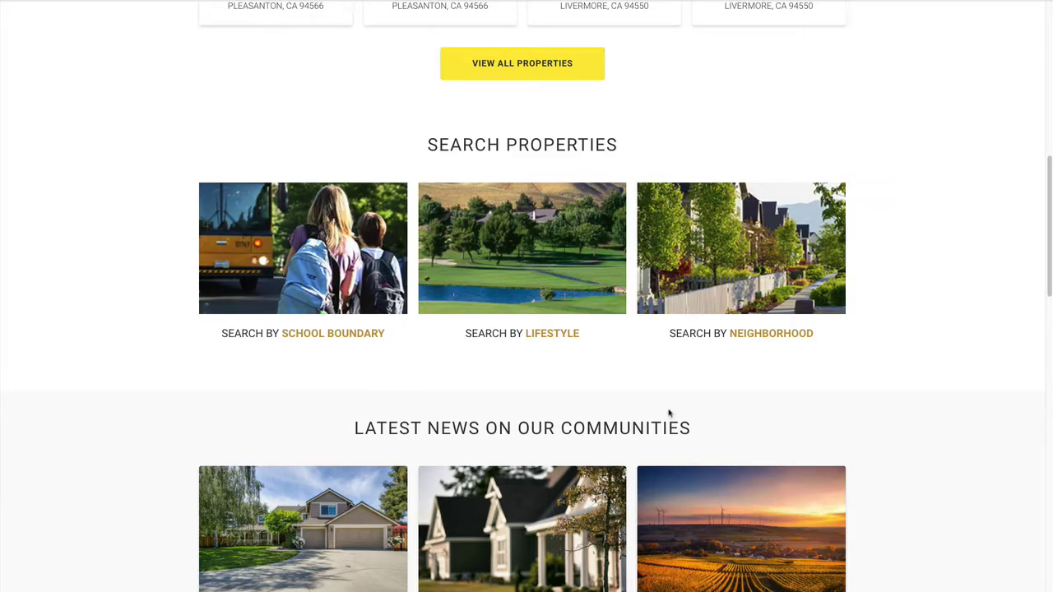
{"action": "scroll", "coordinate": [669, 412], "scroll_direction": "down", "scroll_amount": 2}
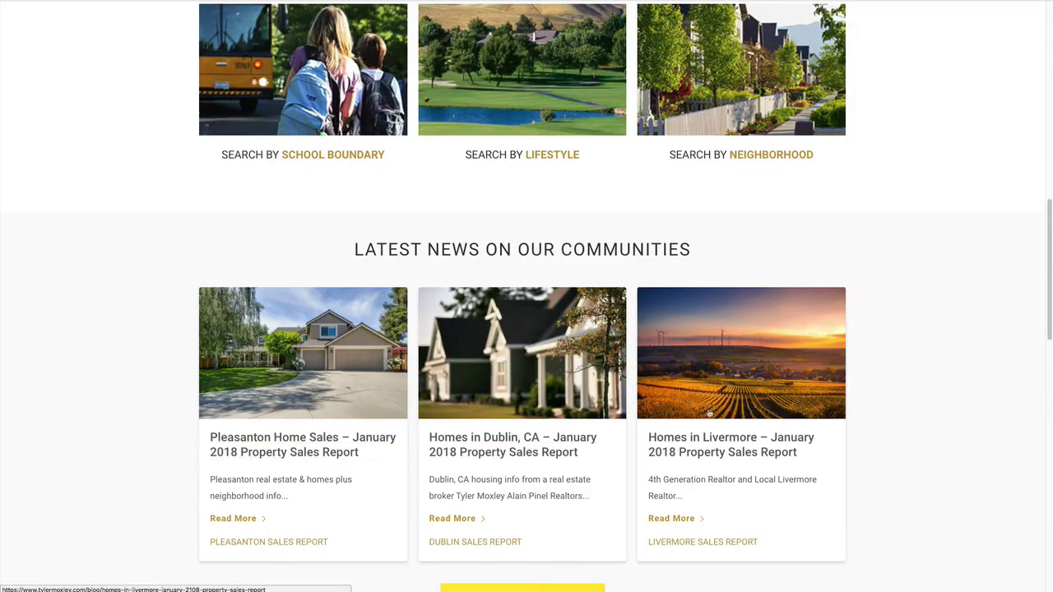
{"action": "scroll", "coordinate": [695, 409], "scroll_direction": "down", "scroll_amount": 1}
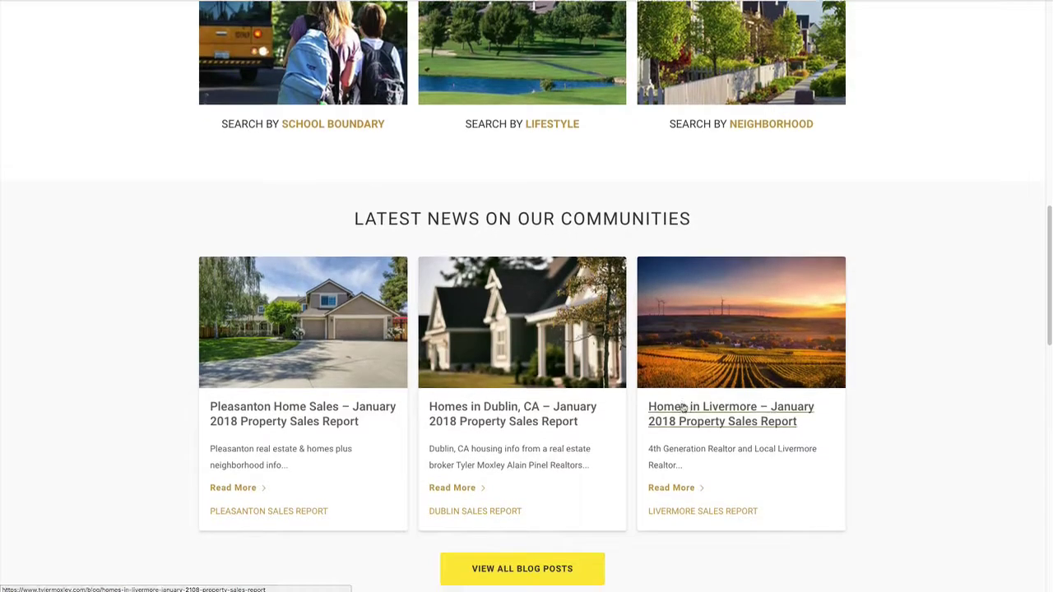
{"action": "scroll", "coordinate": [682, 407], "scroll_direction": "down", "scroll_amount": 3}
{"action": "scroll", "coordinate": [681, 407], "scroll_direction": "down", "scroll_amount": 1}
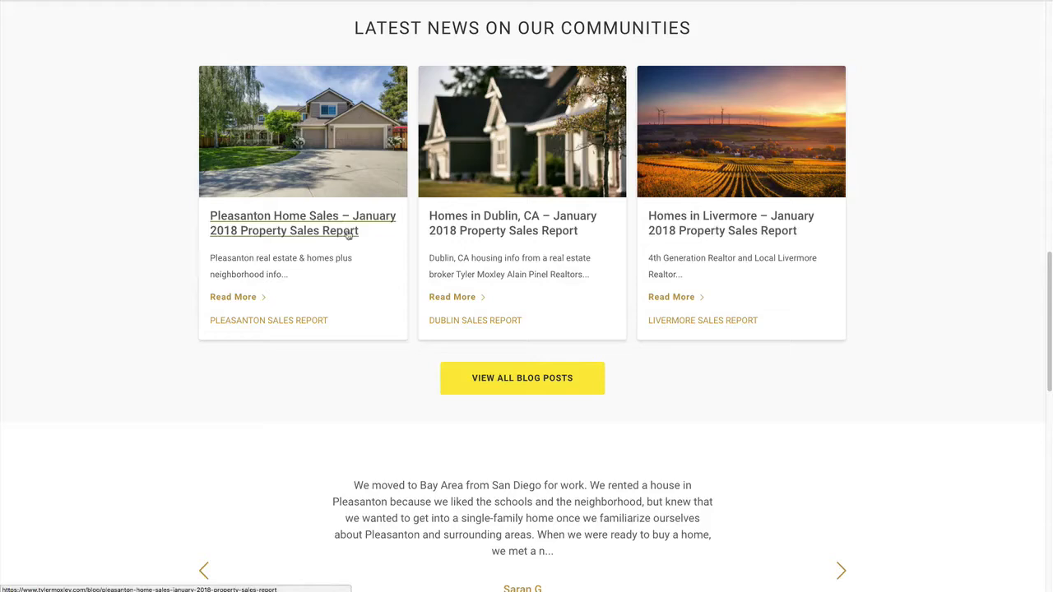
{"action": "scroll", "coordinate": [829, 429], "scroll_direction": "down", "scroll_amount": 3}
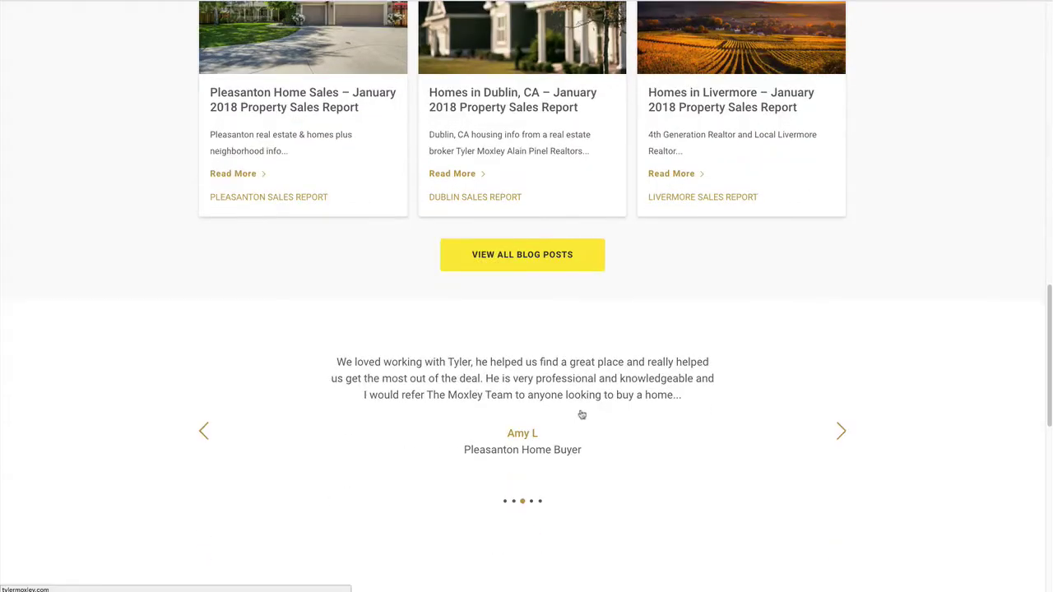
Show the next customer testimonial and scroll down to the featured properties
{"action": "left_click", "coordinate": [840, 429]}
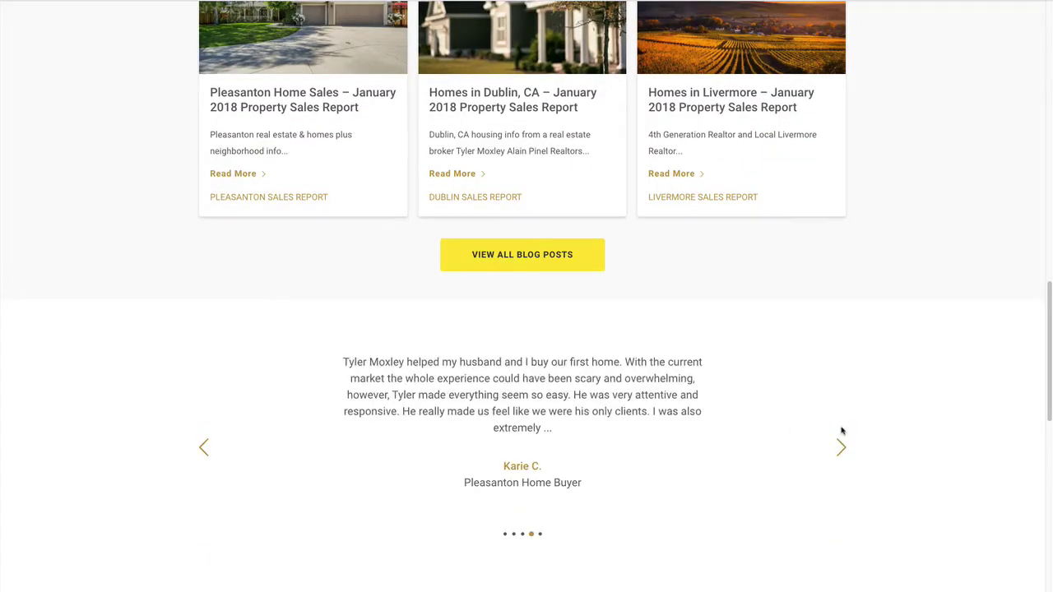
{"action": "scroll", "coordinate": [737, 451], "scroll_direction": "down", "scroll_amount": 10}
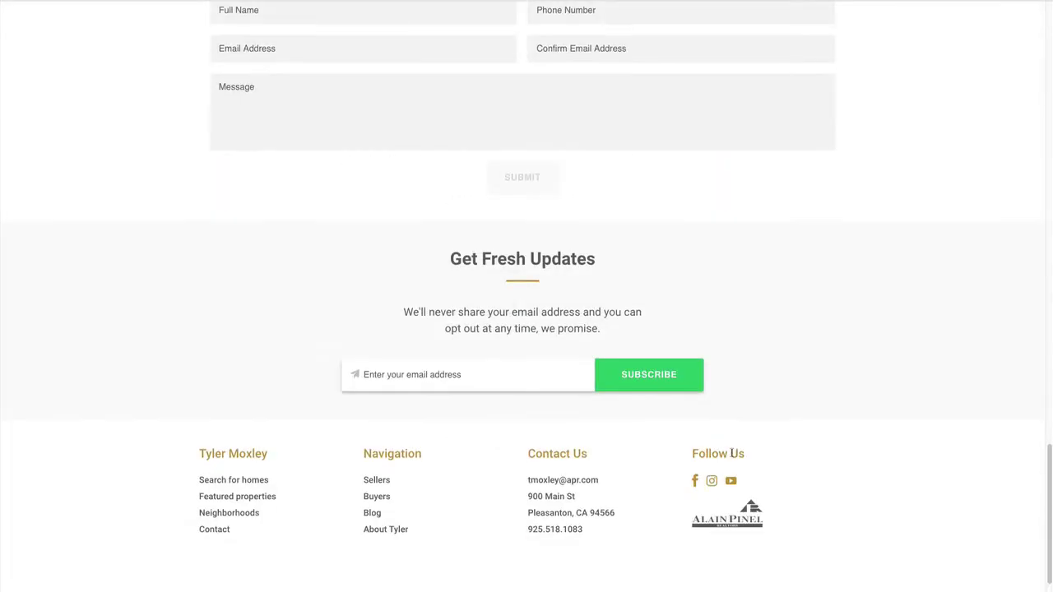
{"action": "scroll", "coordinate": [734, 437], "scroll_direction": "up", "scroll_amount": 5}
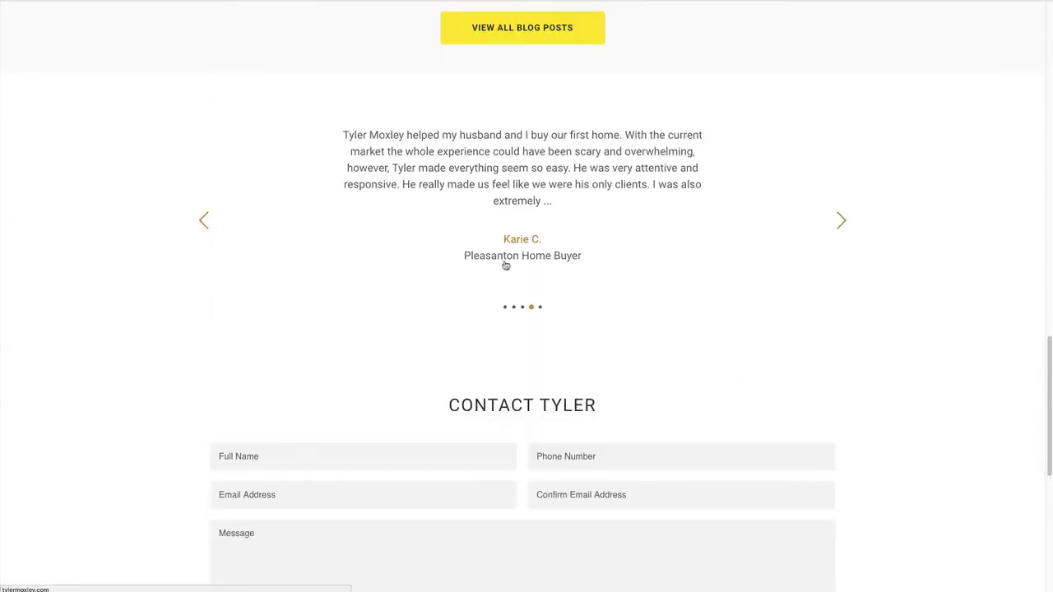
{"action": "scroll", "coordinate": [493, 455], "scroll_direction": "down", "scroll_amount": 2}
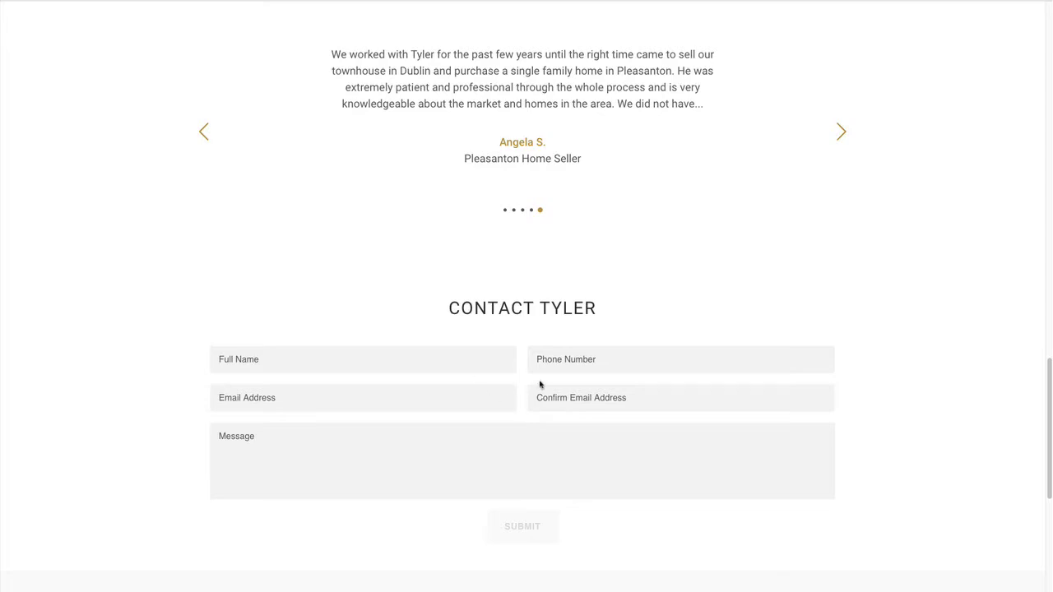
{"action": "scroll", "coordinate": [569, 403], "scroll_direction": "down", "scroll_amount": 3}
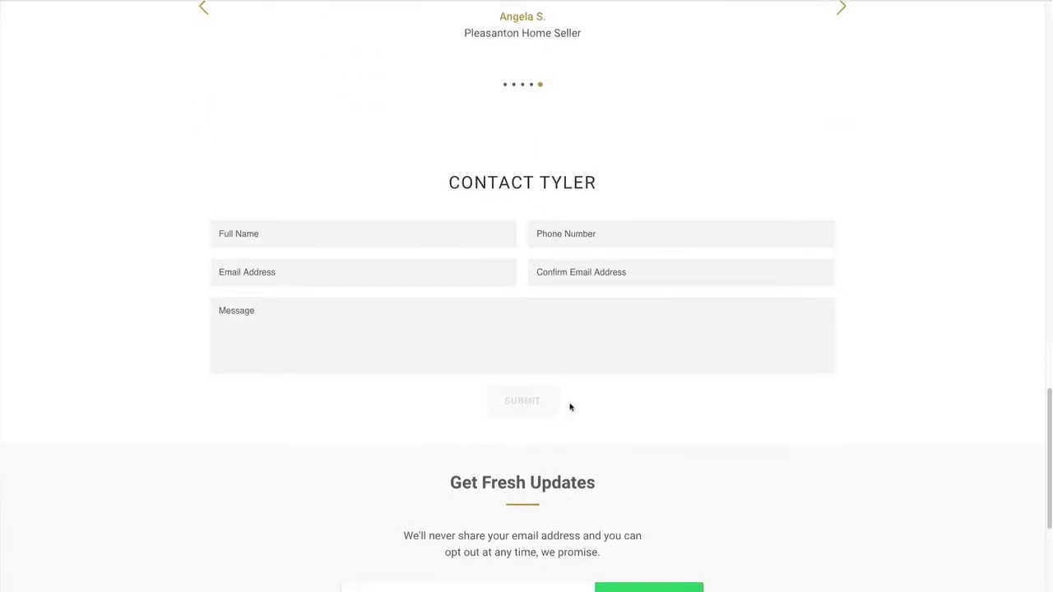
{"action": "scroll", "coordinate": [569, 407], "scroll_direction": "down", "scroll_amount": 3}
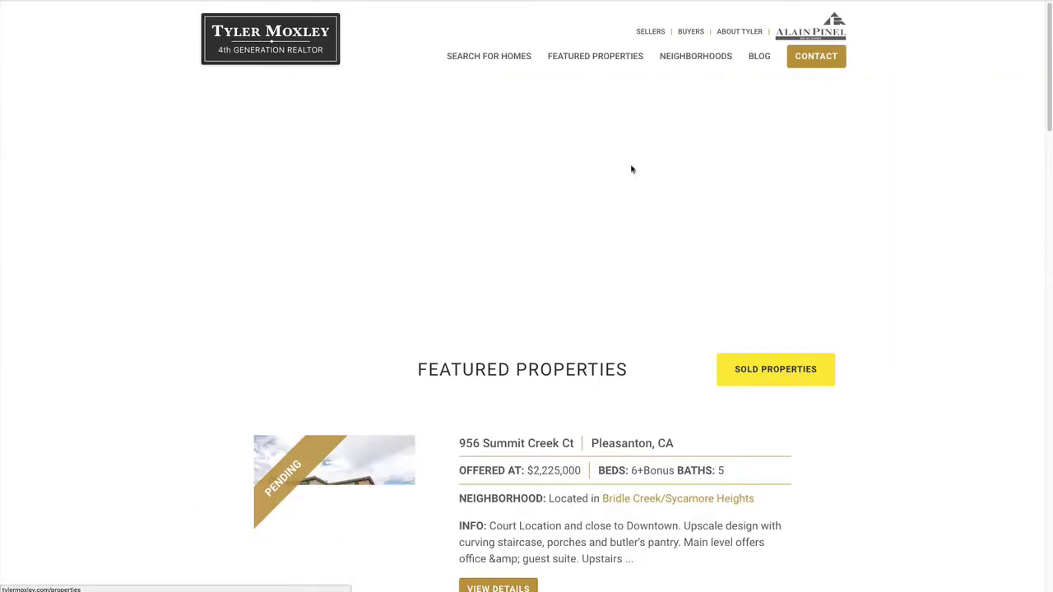
{"action": "scroll", "coordinate": [674, 436], "scroll_direction": "down", "scroll_amount": 1}
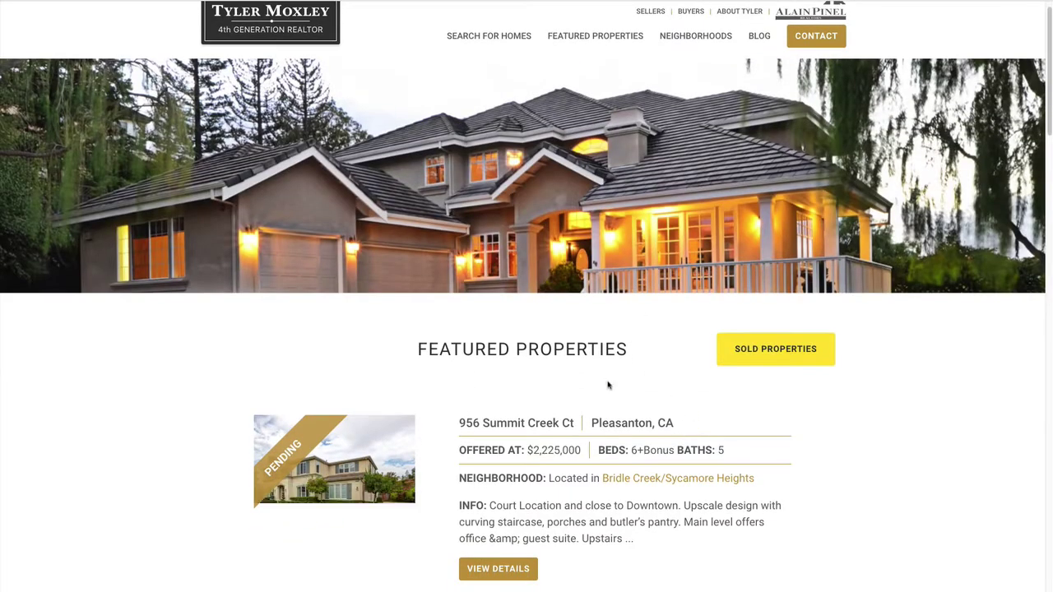
{"action": "scroll", "coordinate": [542, 448], "scroll_direction": "down", "scroll_amount": 1}
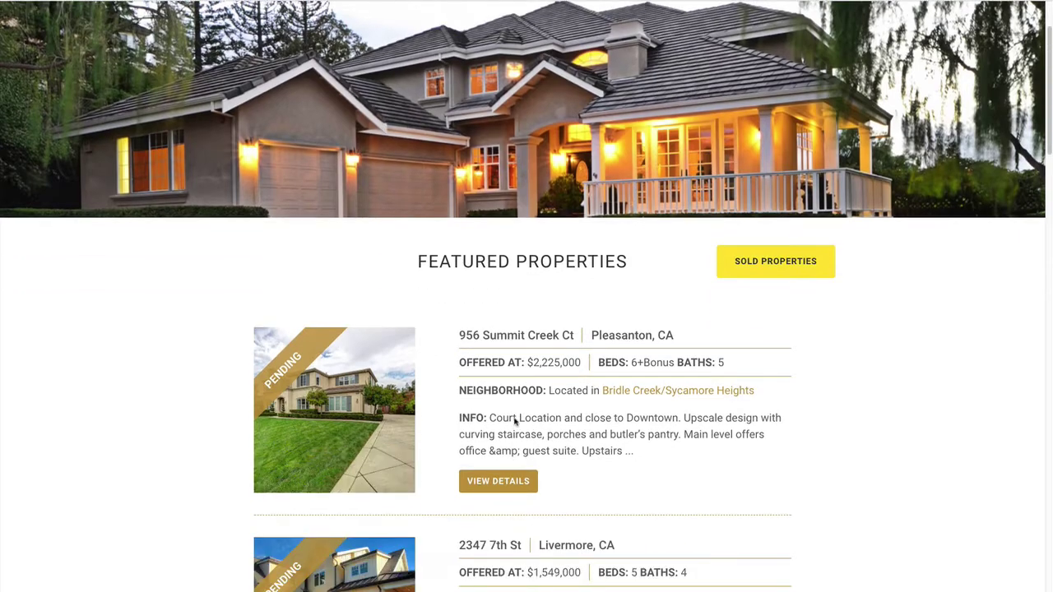
{"action": "left_click", "coordinate": [510, 485]}
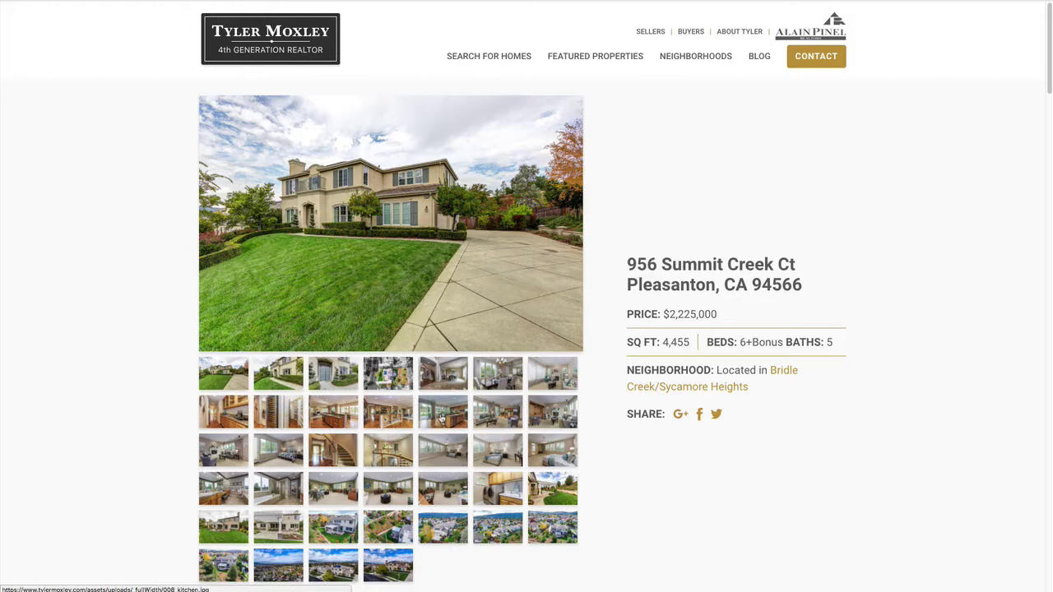
{"action": "scroll", "coordinate": [441, 417], "scroll_direction": "down", "scroll_amount": 1}
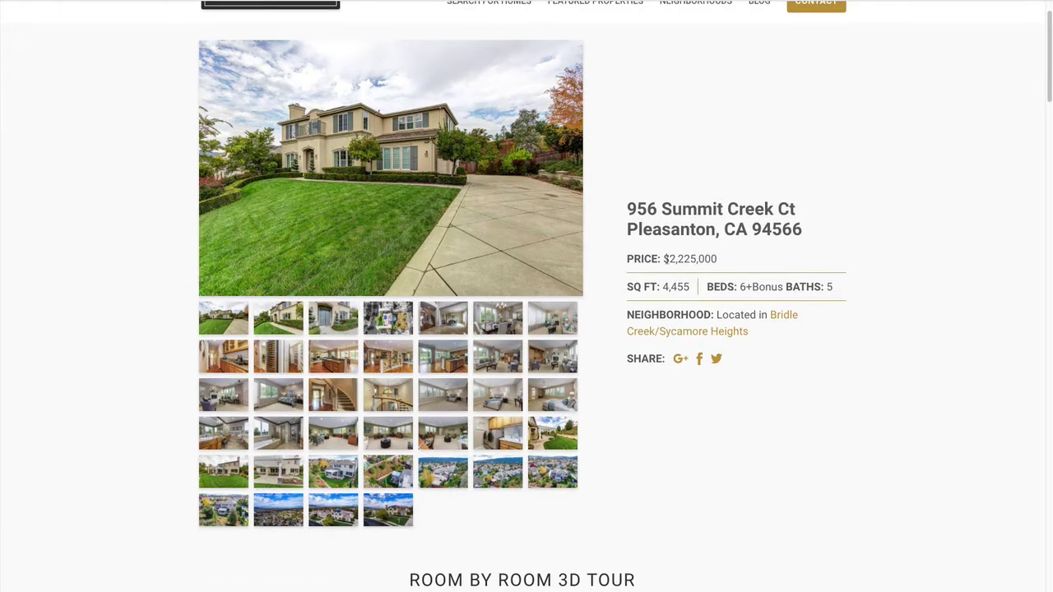
{"action": "left_click_drag", "start_coordinate": [668, 259], "coordinate": [704, 260]}
{"action": "scroll", "coordinate": [695, 428], "scroll_direction": "down", "scroll_amount": 3}
{"action": "scroll", "coordinate": [696, 427], "scroll_direction": "down", "scroll_amount": 5}
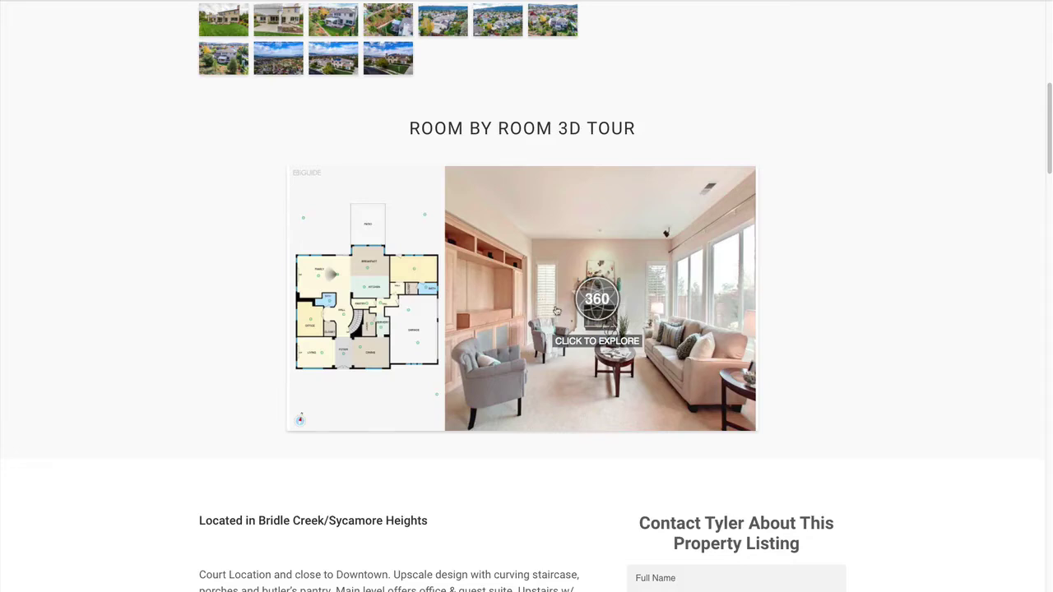
{"action": "scroll", "coordinate": [555, 428], "scroll_direction": "down", "scroll_amount": 2}
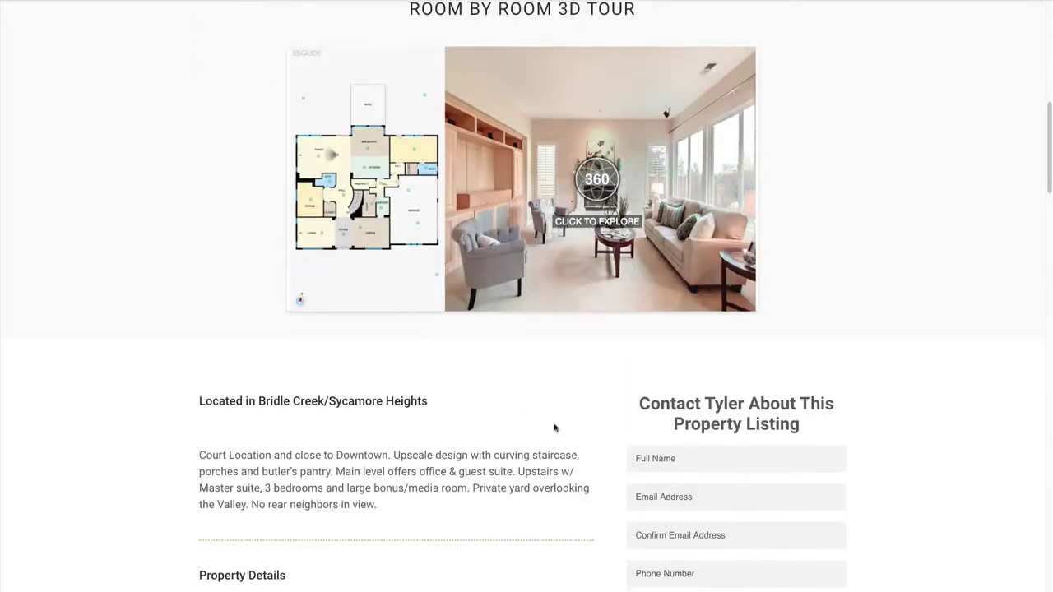
{"action": "scroll", "coordinate": [494, 445], "scroll_direction": "down", "scroll_amount": 1}
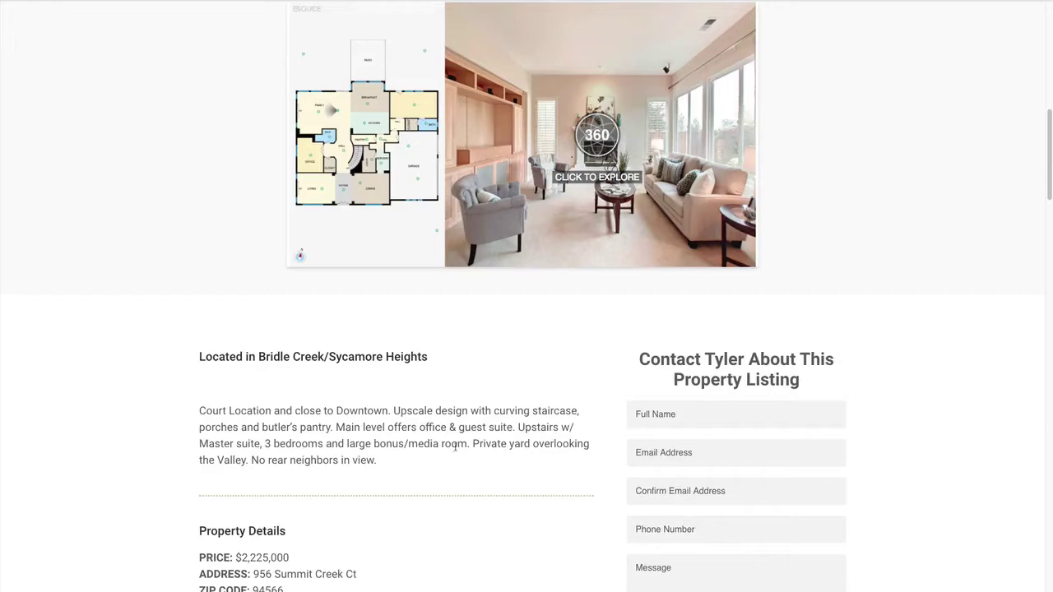
Read the property description, show the map marker's address label, and return to the listing's top
{"action": "left_click_drag", "start_coordinate": [199, 408], "coordinate": [343, 443]}
{"action": "scroll", "coordinate": [354, 456], "scroll_direction": "down", "scroll_amount": 4}
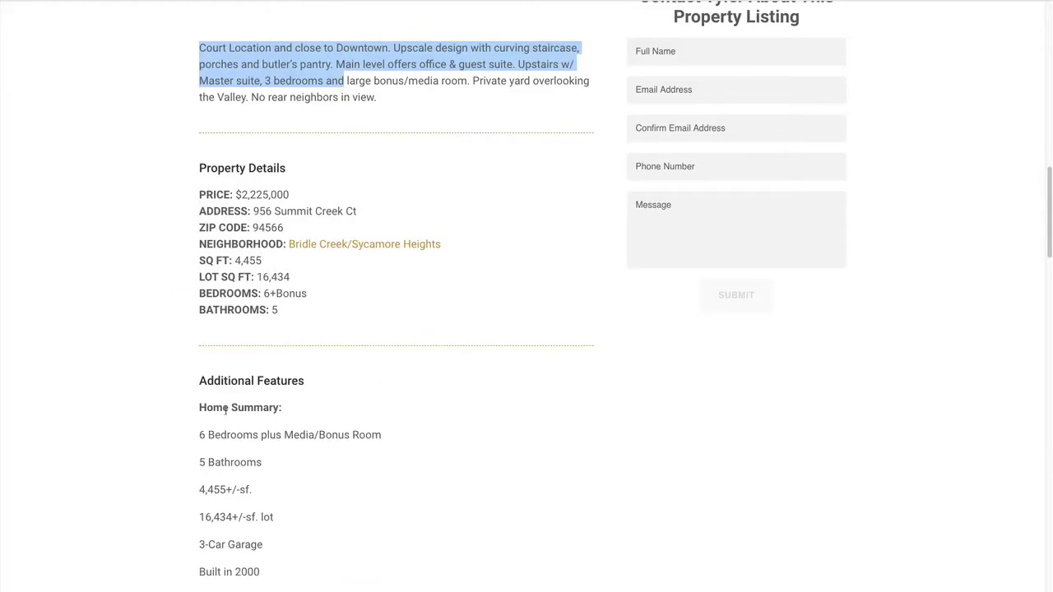
{"action": "left_click_drag", "start_coordinate": [223, 407], "coordinate": [253, 547]}
{"action": "scroll", "coordinate": [253, 547], "scroll_direction": "down", "scroll_amount": 2}
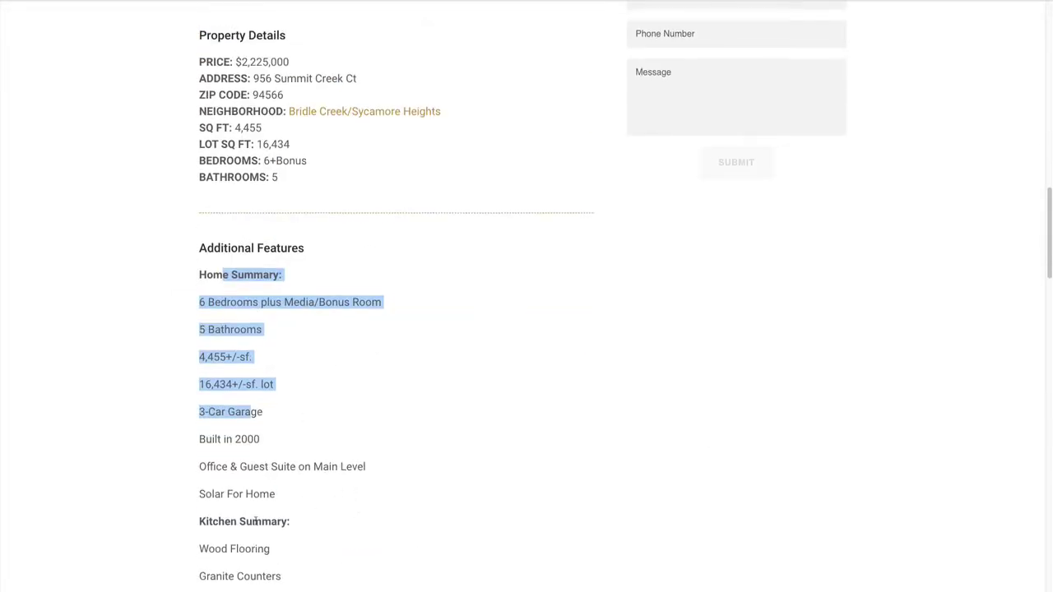
{"action": "scroll", "coordinate": [255, 520], "scroll_direction": "down", "scroll_amount": 2}
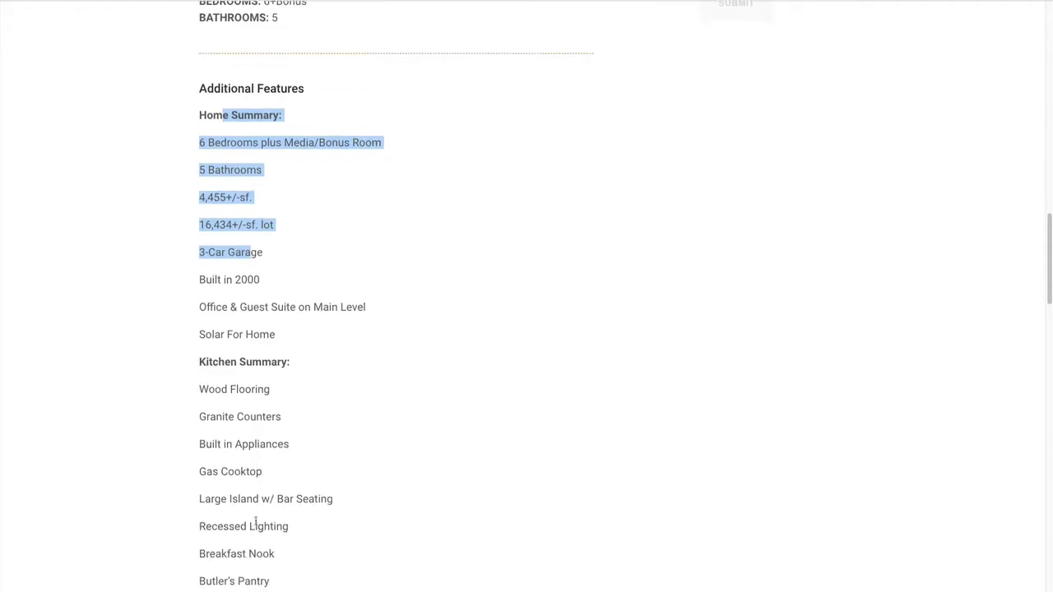
{"action": "scroll", "coordinate": [255, 521], "scroll_direction": "down", "scroll_amount": 10}
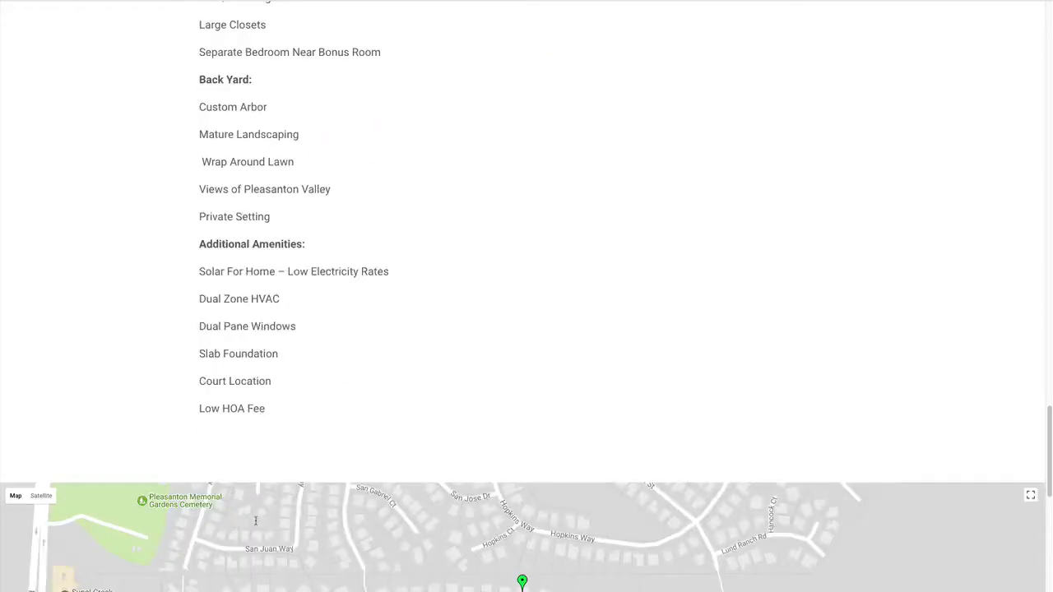
{"action": "scroll", "coordinate": [255, 521], "scroll_direction": "down", "scroll_amount": 4}
{"action": "left_click", "coordinate": [521, 253]}
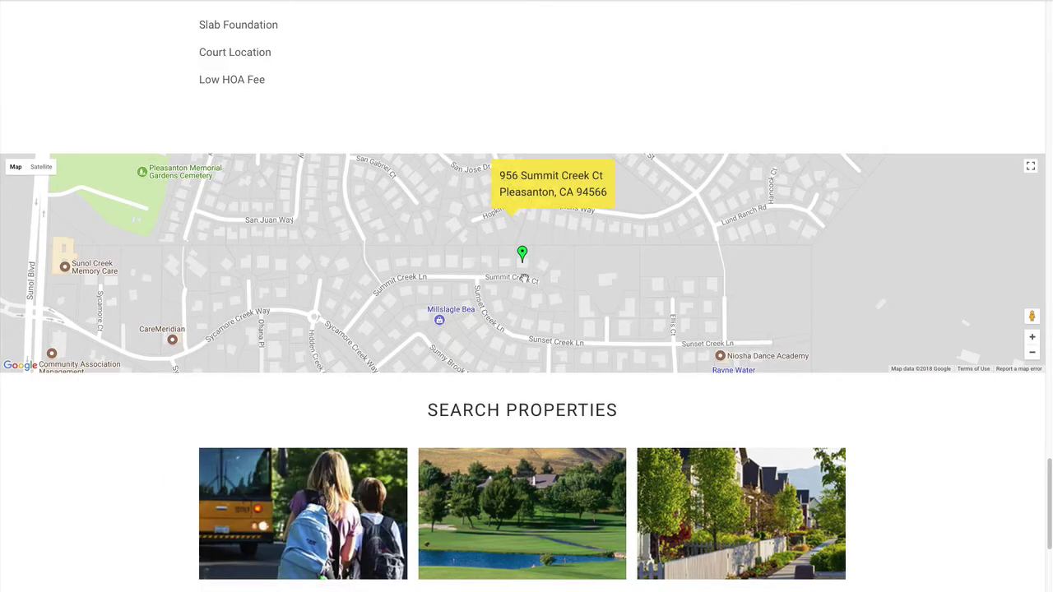
{"action": "key", "text": "Home"}
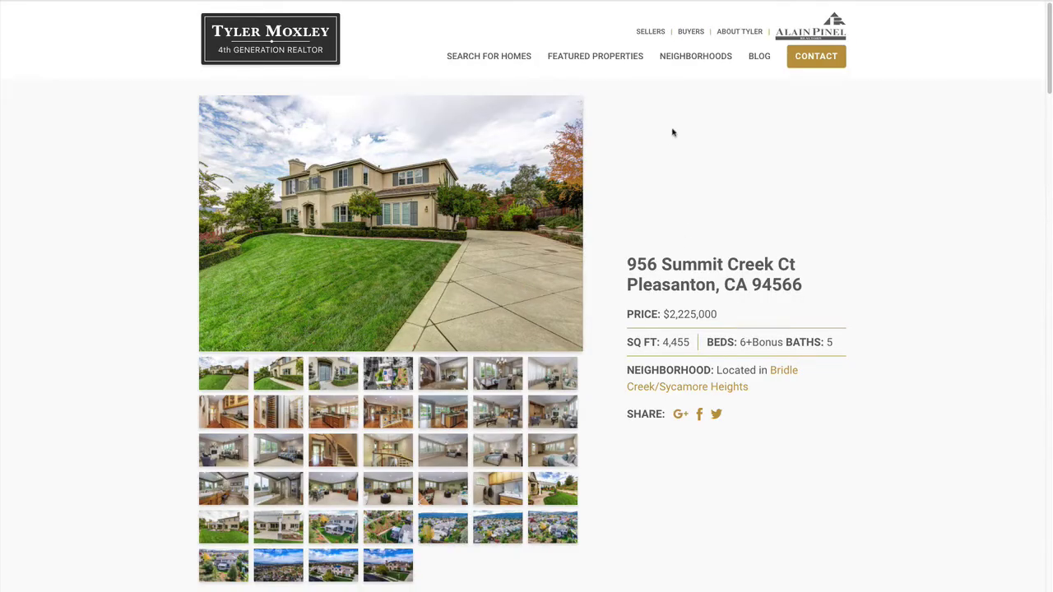
Go to the blog and open the Pleasanton January 2018 sales report post
{"action": "left_click", "coordinate": [757, 60]}
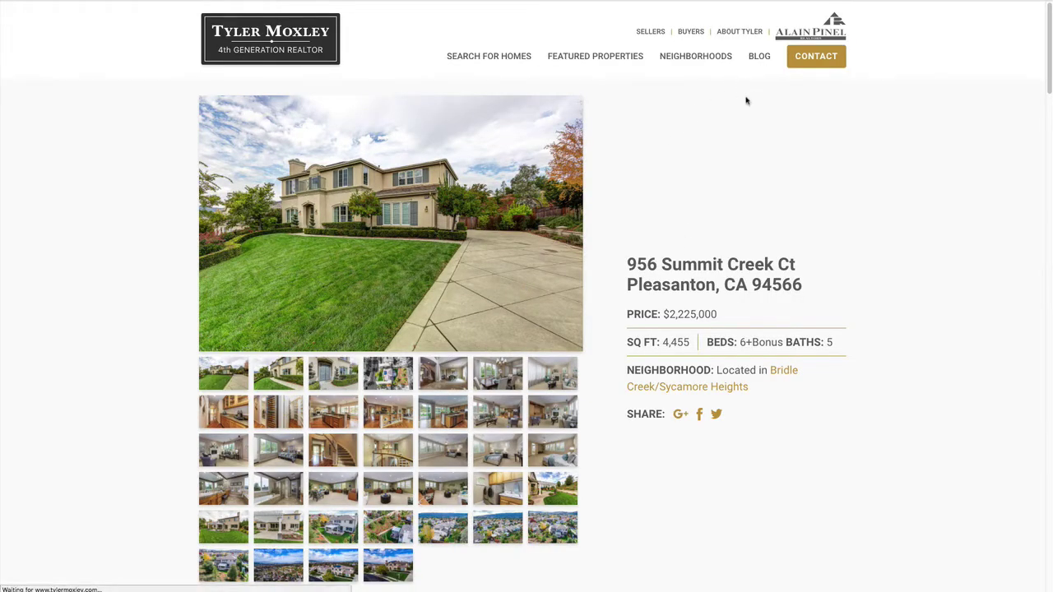
{"action": "scroll", "coordinate": [679, 411], "scroll_direction": "down", "scroll_amount": 1}
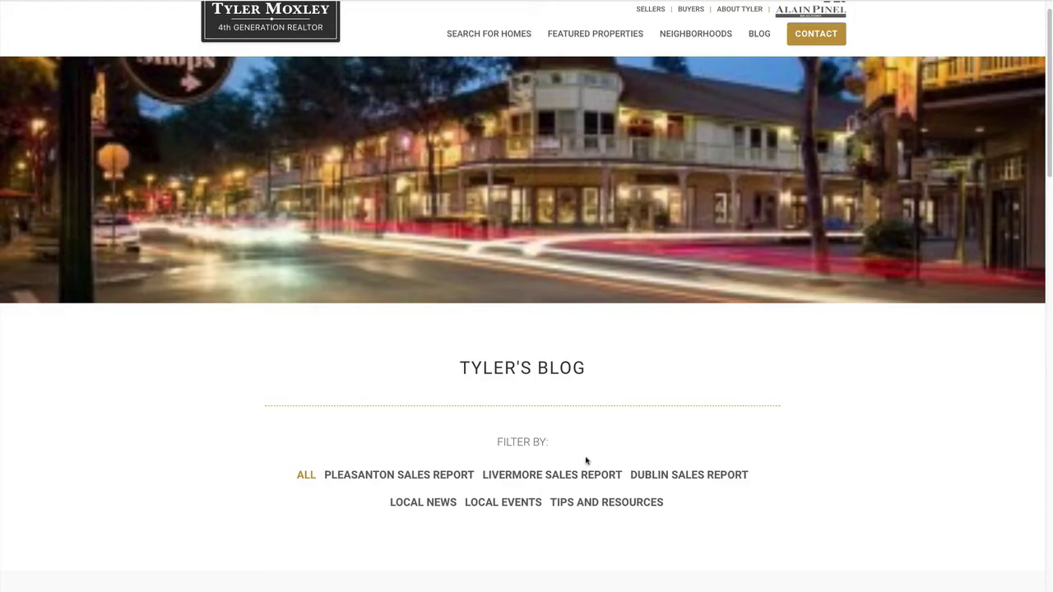
{"action": "scroll", "coordinate": [679, 463], "scroll_direction": "down", "scroll_amount": 4}
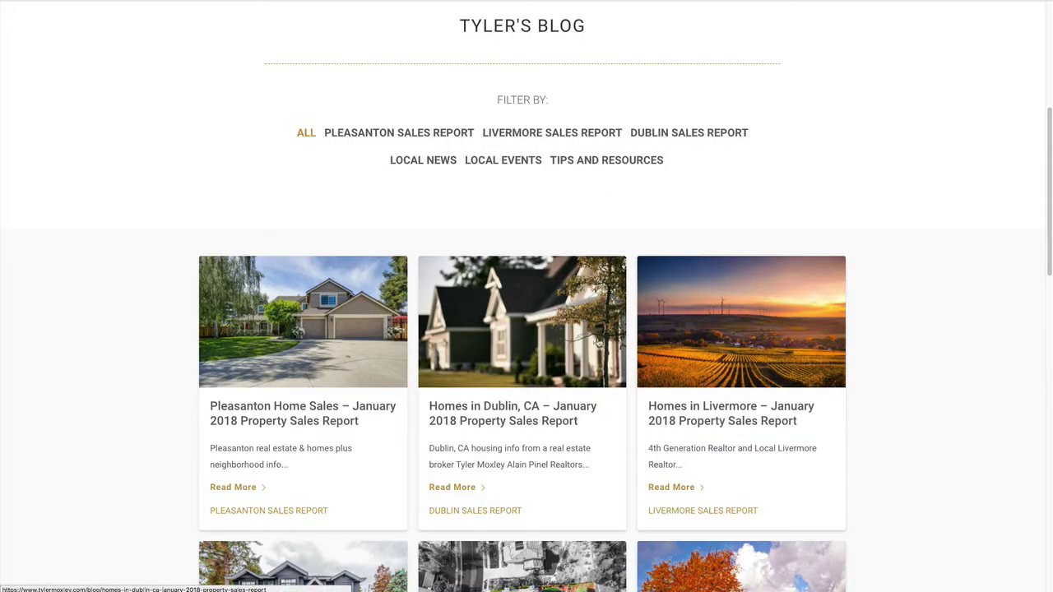
{"action": "left_click", "coordinate": [311, 411]}
Read through the post, highlighting part of the sales report paragraph
{"action": "left_click", "coordinate": [676, 473]}
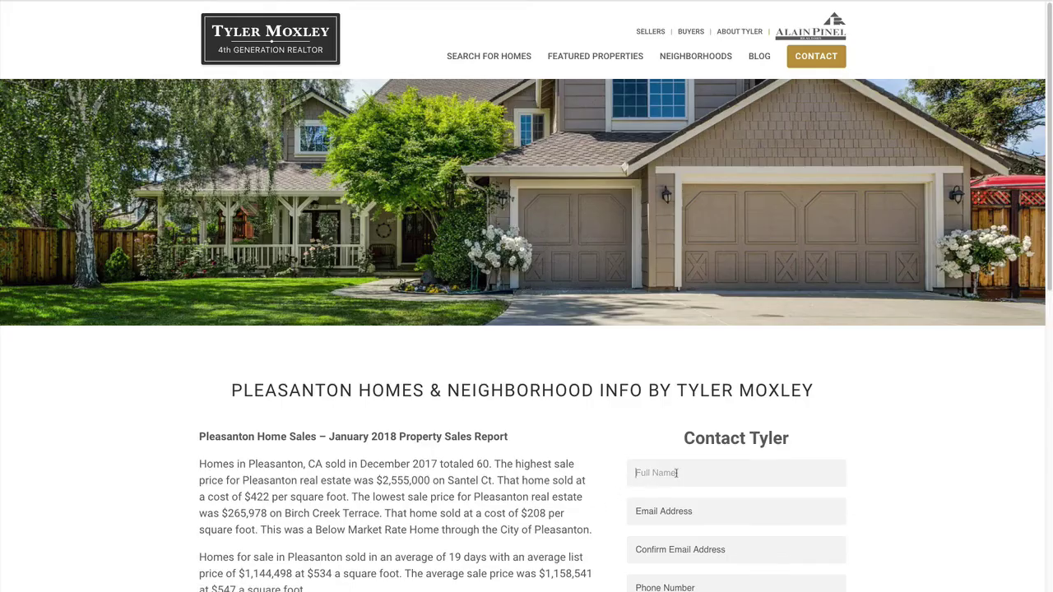
{"action": "scroll", "coordinate": [689, 444], "scroll_direction": "down", "scroll_amount": 2}
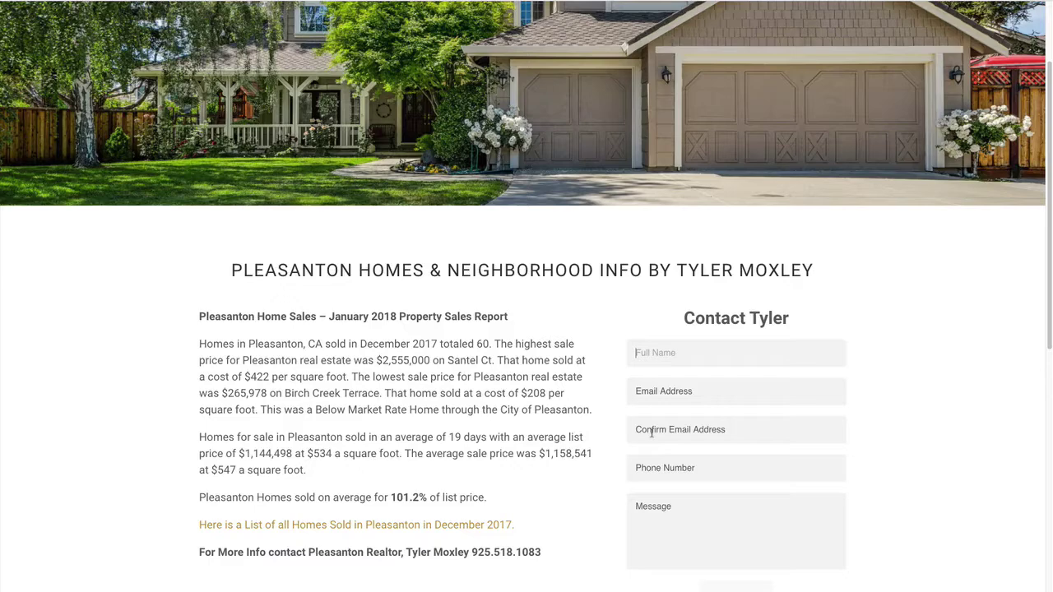
{"action": "left_click_drag", "start_coordinate": [421, 343], "coordinate": [458, 393]}
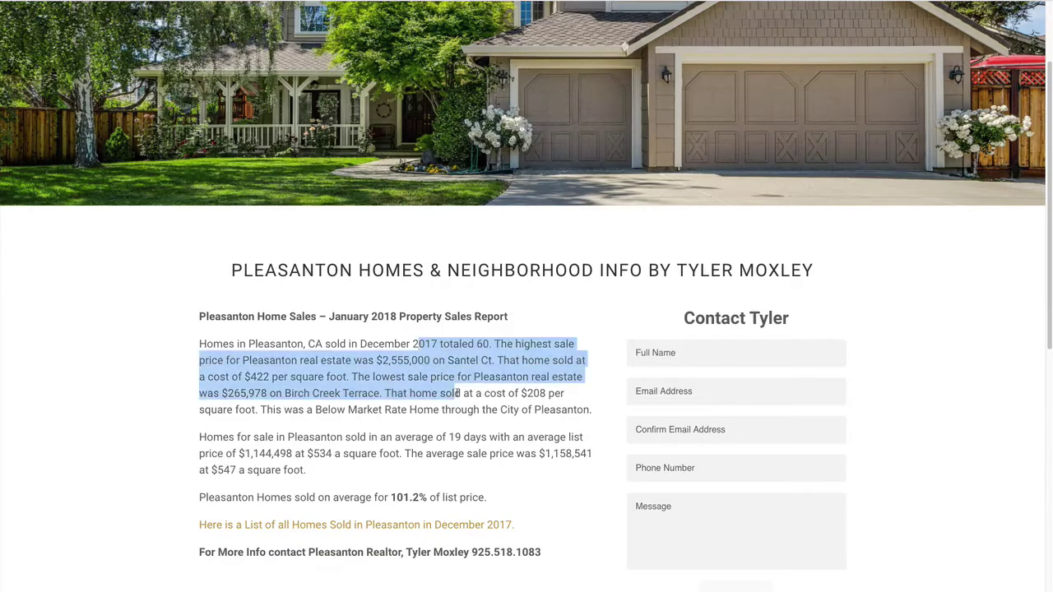
{"action": "left_click", "coordinate": [481, 403]}
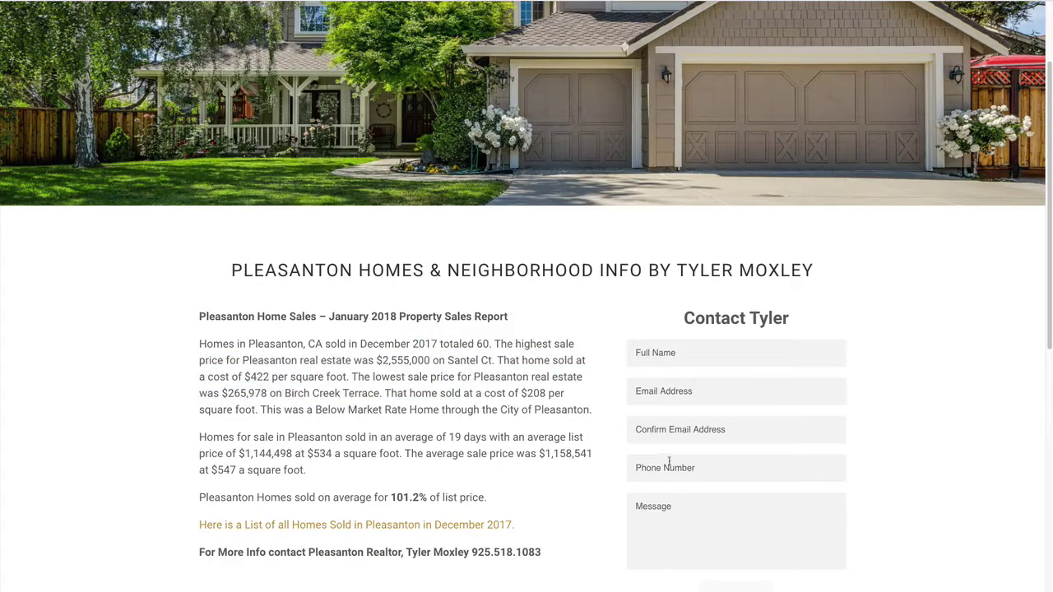
{"action": "scroll", "coordinate": [684, 461], "scroll_direction": "down", "scroll_amount": 4}
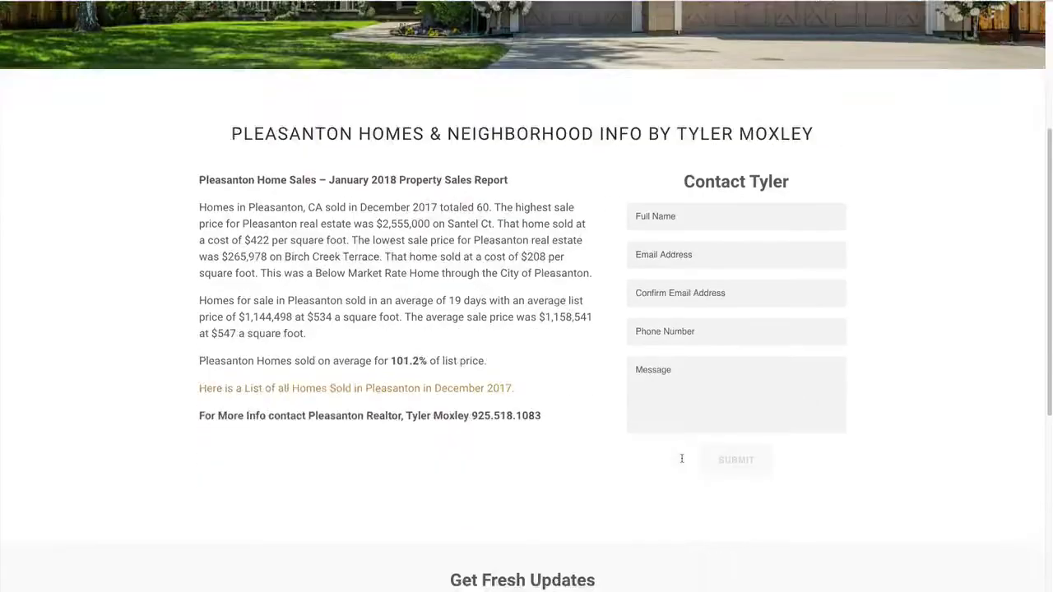
{"action": "scroll", "coordinate": [420, 458], "scroll_direction": "up", "scroll_amount": 5}
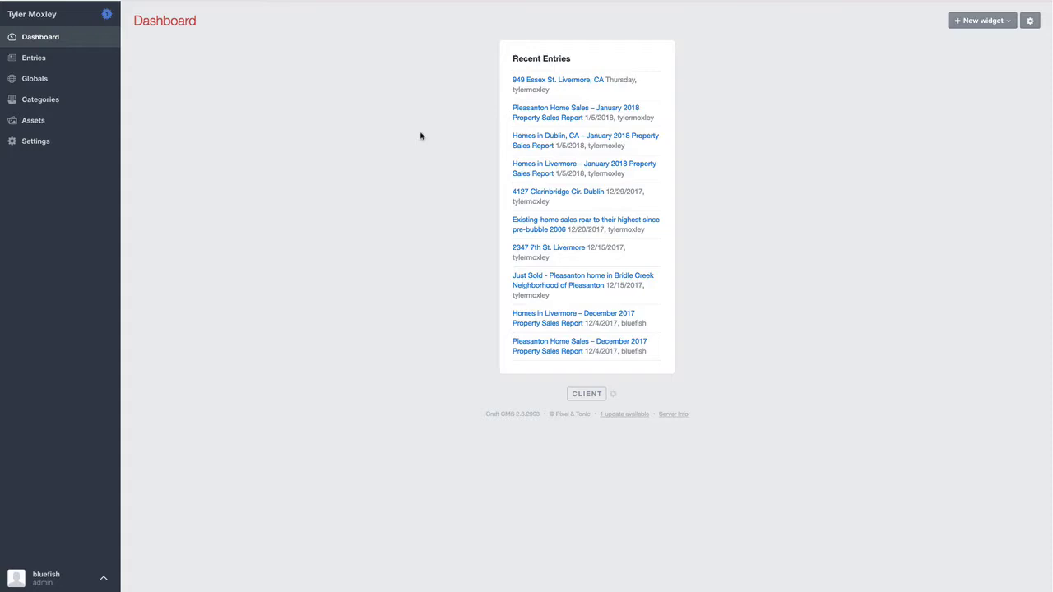
List all entries, then filter to Testimonies and finally to Properties
{"action": "left_click", "coordinate": [29, 61]}
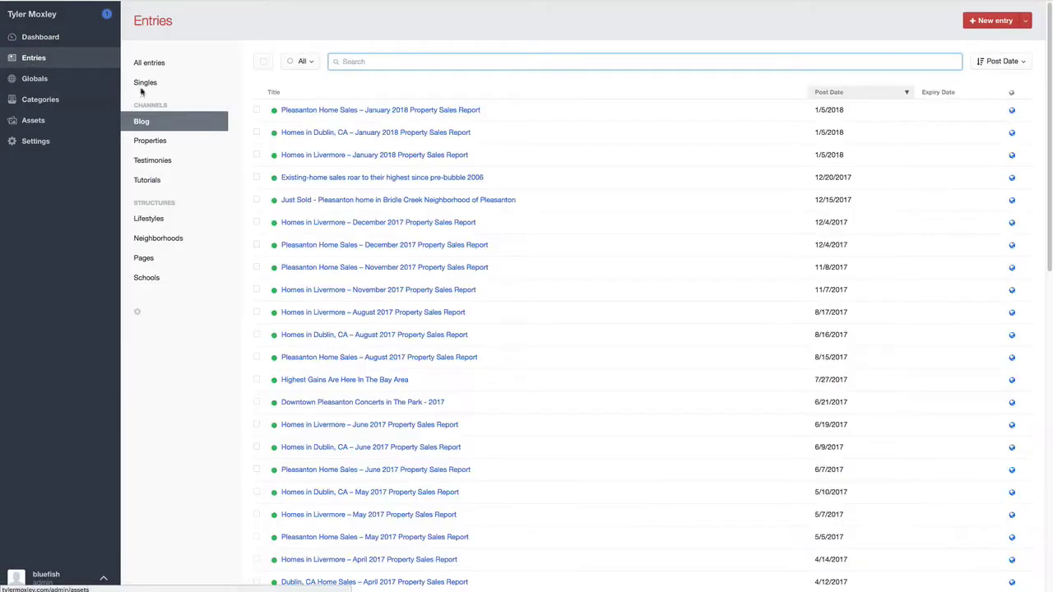
{"action": "left_click", "coordinate": [150, 65]}
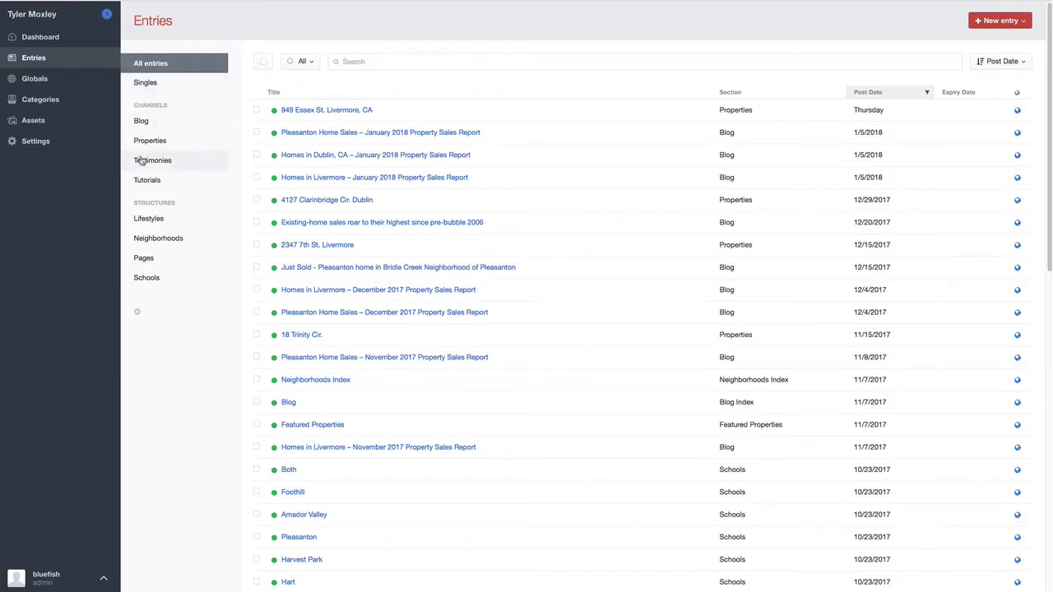
{"action": "left_click", "coordinate": [141, 160]}
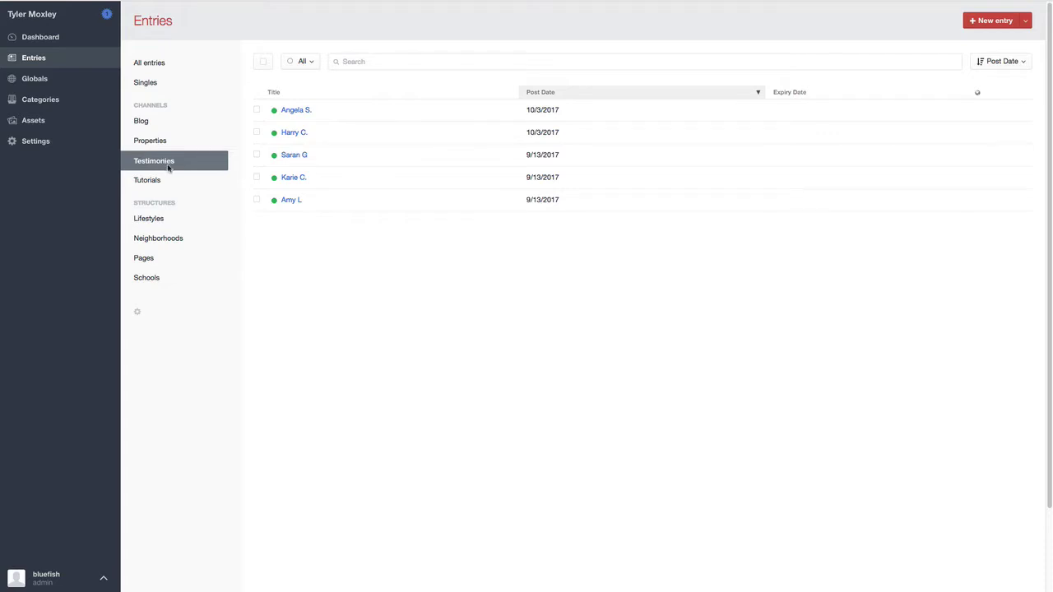
{"action": "left_click", "coordinate": [149, 140]}
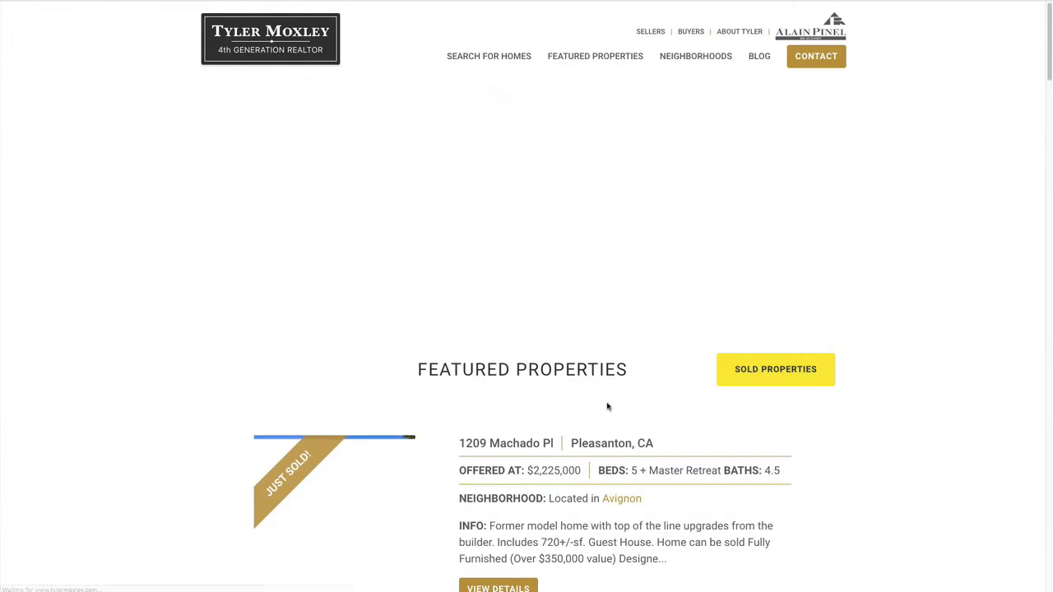
{"action": "scroll", "coordinate": [607, 406], "scroll_direction": "down", "scroll_amount": 3}
{"action": "scroll", "coordinate": [607, 406], "scroll_direction": "down", "scroll_amount": 1}
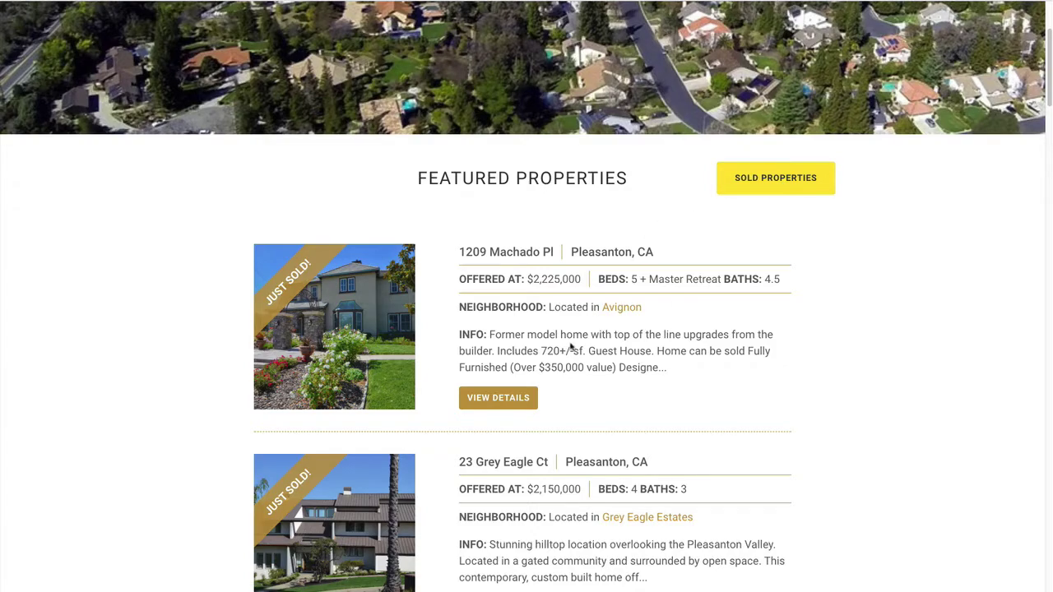
{"action": "scroll", "coordinate": [571, 348], "scroll_direction": "down", "scroll_amount": 15}
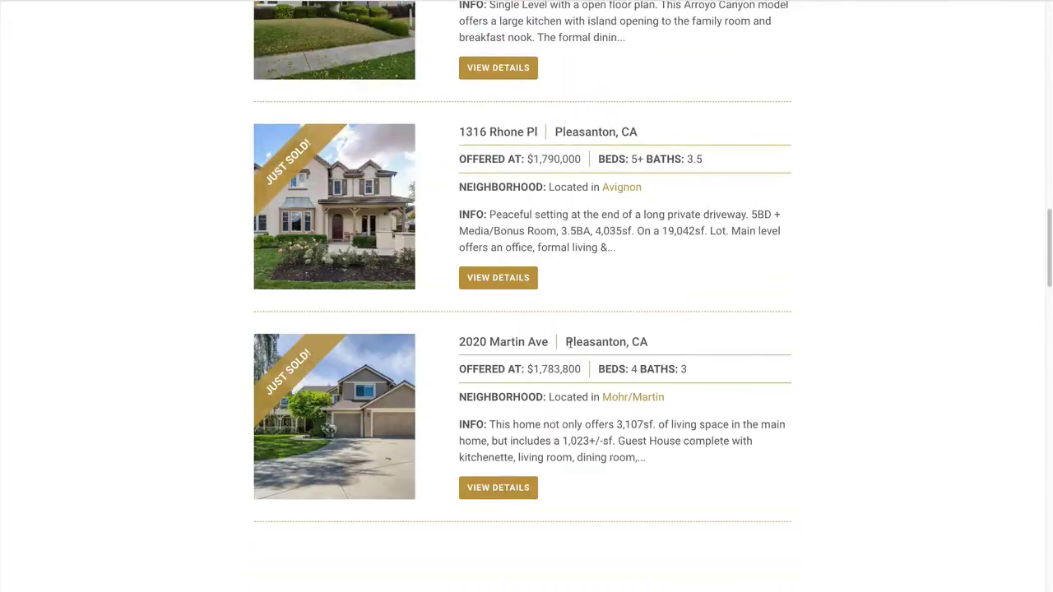
{"action": "key", "text": "Home"}
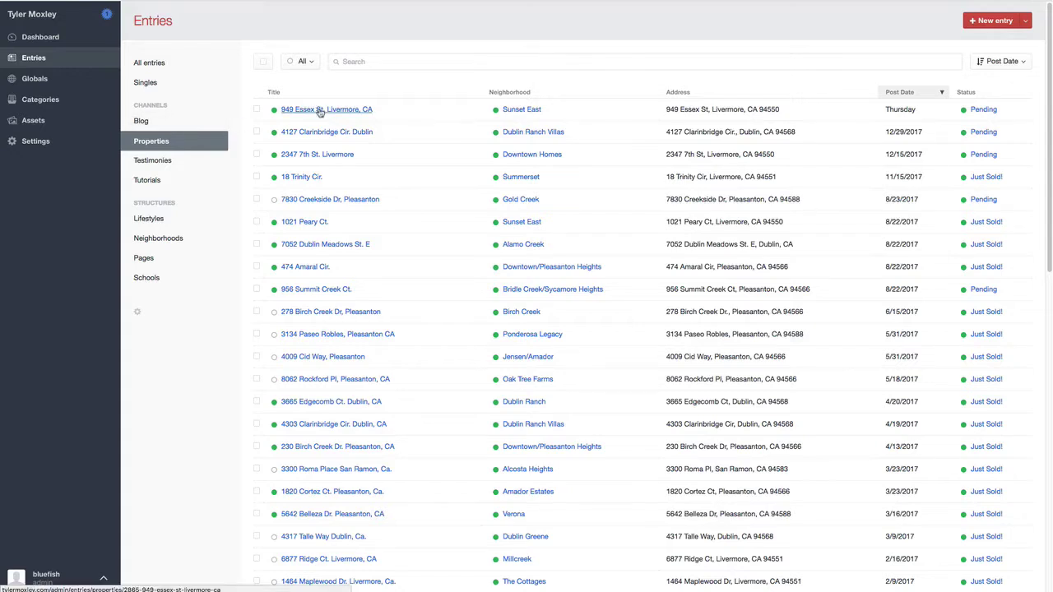
{"action": "left_click", "coordinate": [318, 111]}
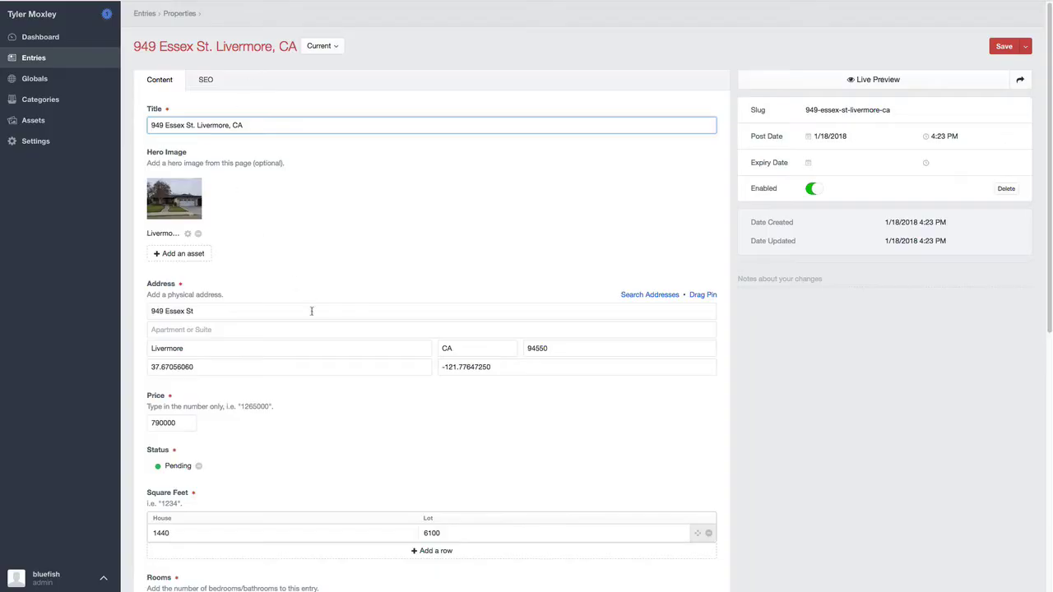
{"action": "scroll", "coordinate": [311, 311], "scroll_direction": "down", "scroll_amount": 2}
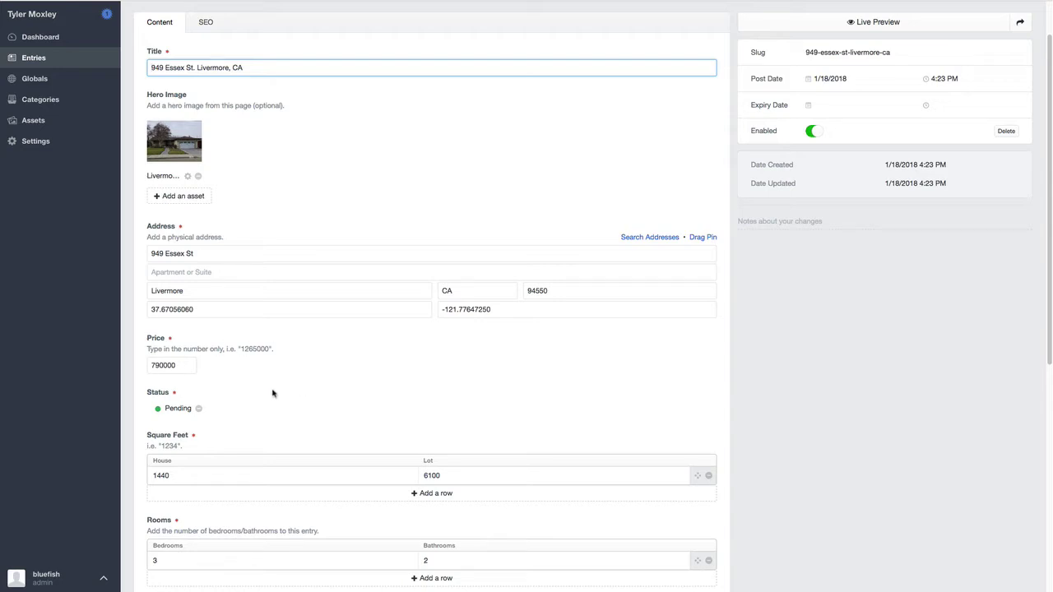
{"action": "scroll", "coordinate": [274, 400], "scroll_direction": "down", "scroll_amount": 2}
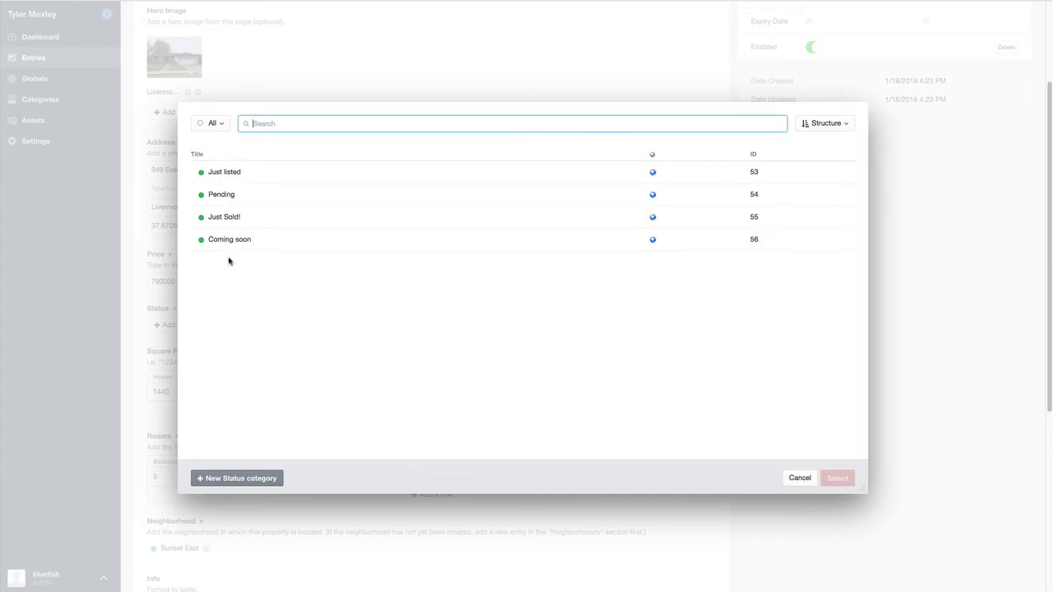
Close the status picker and remove Sunset East, leaving Neighborhood empty without choosing a replacement
{"action": "key", "text": "Escape"}
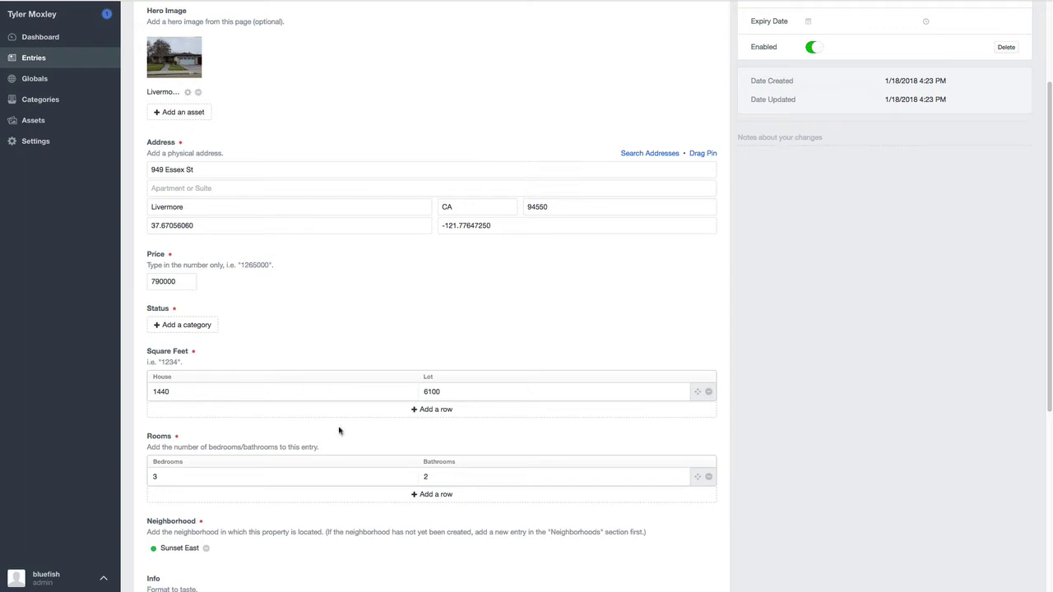
{"action": "left_click", "coordinate": [182, 476]}
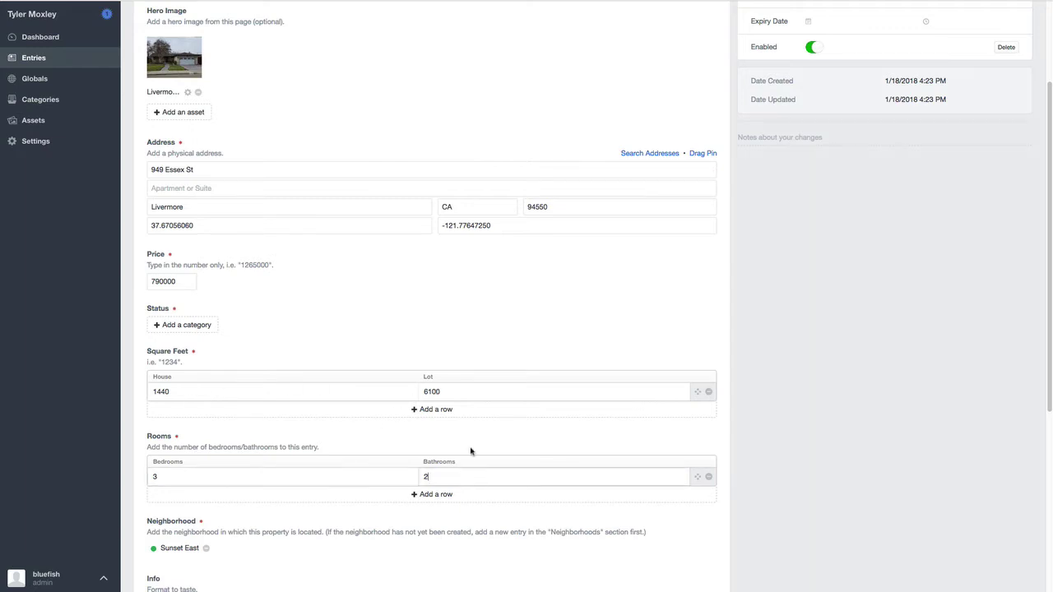
{"action": "scroll", "coordinate": [470, 448], "scroll_direction": "down", "scroll_amount": 3}
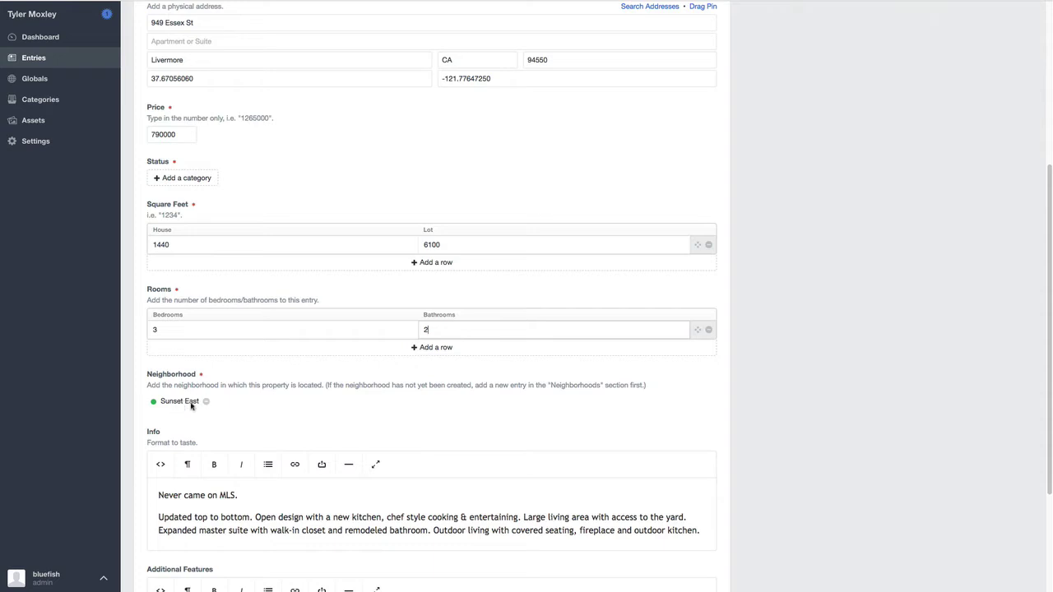
{"action": "left_click", "coordinate": [206, 401]}
{"action": "left_click", "coordinate": [177, 403]}
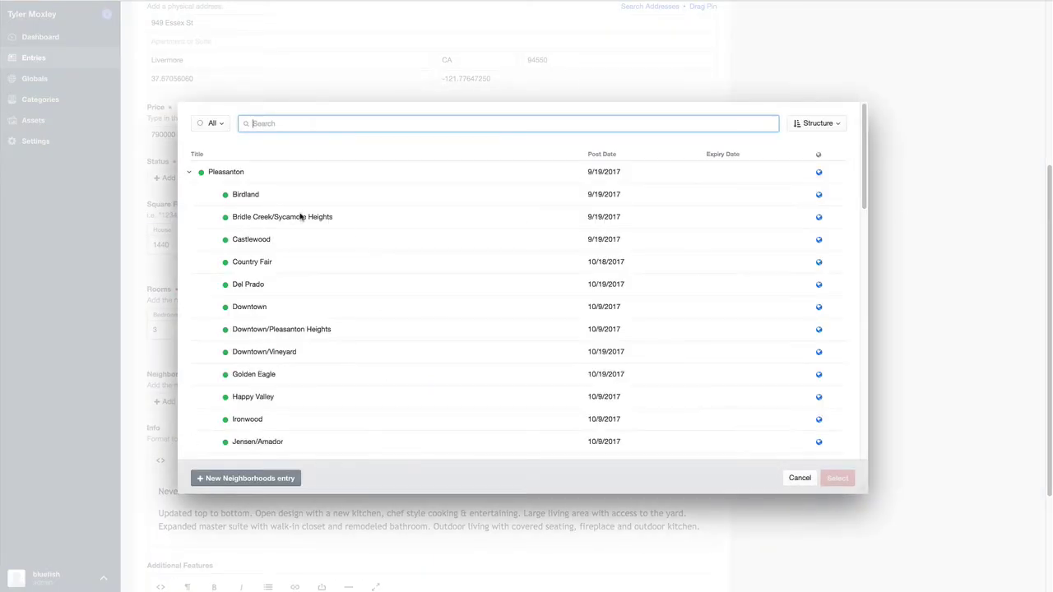
{"action": "scroll", "coordinate": [270, 383], "scroll_direction": "down", "scroll_amount": 3}
{"action": "scroll", "coordinate": [269, 384], "scroll_direction": "down", "scroll_amount": 8}
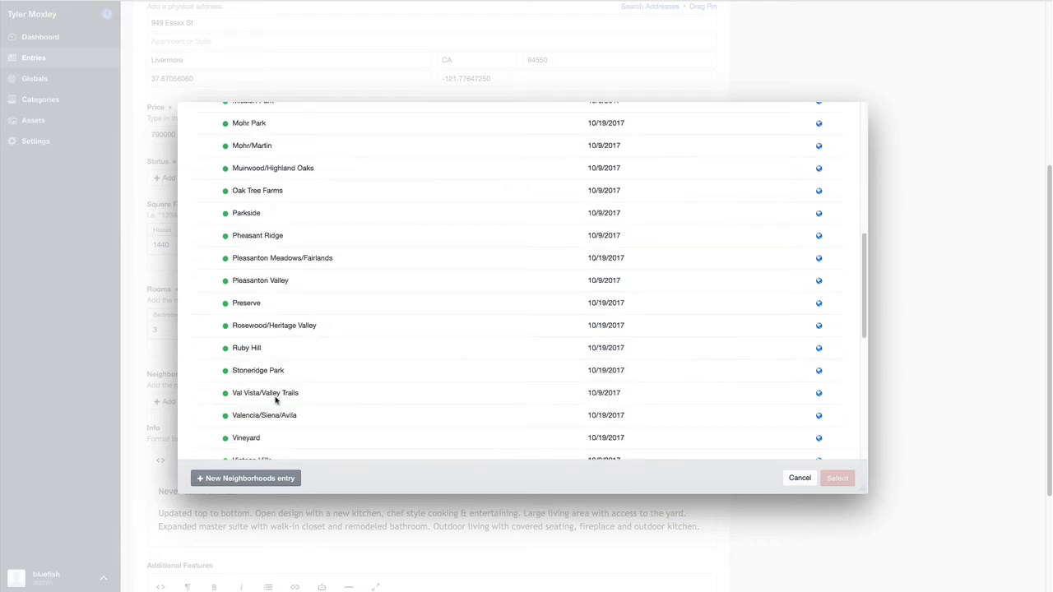
{"action": "key", "text": "Escape"}
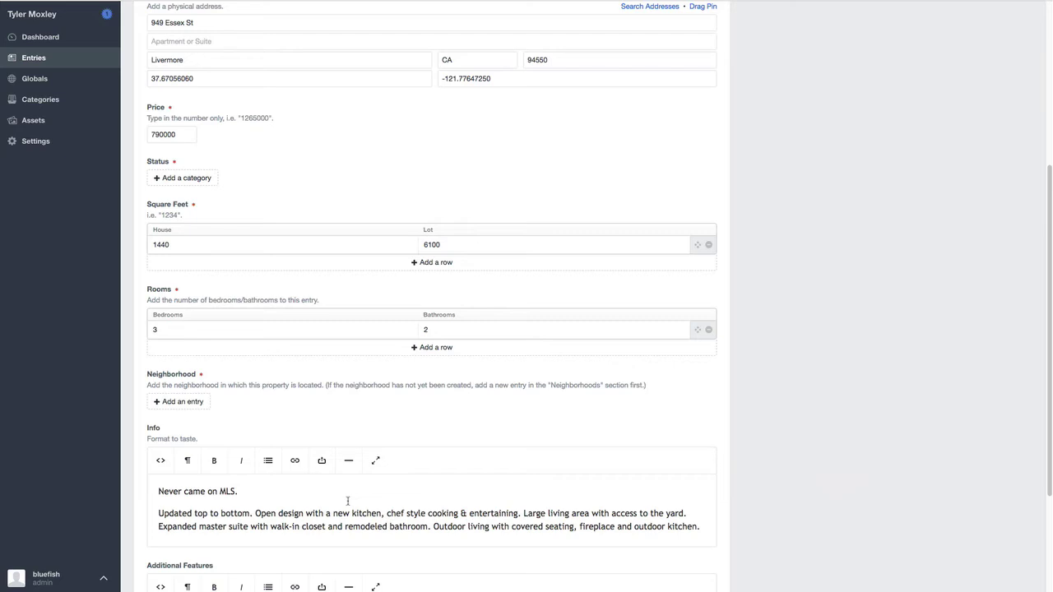
Pass through the Info and Additional Features text, then add an empty Embed block under 3D Tour
{"action": "left_click", "coordinate": [347, 501]}
{"action": "scroll", "coordinate": [347, 500], "scroll_direction": "down", "scroll_amount": 4}
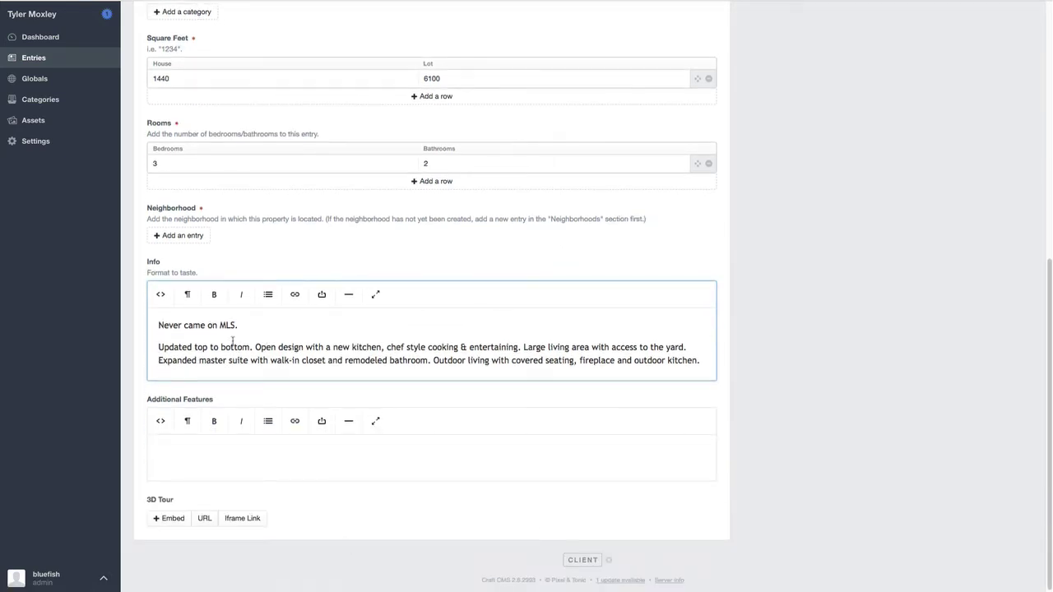
{"action": "left_click", "coordinate": [339, 467]}
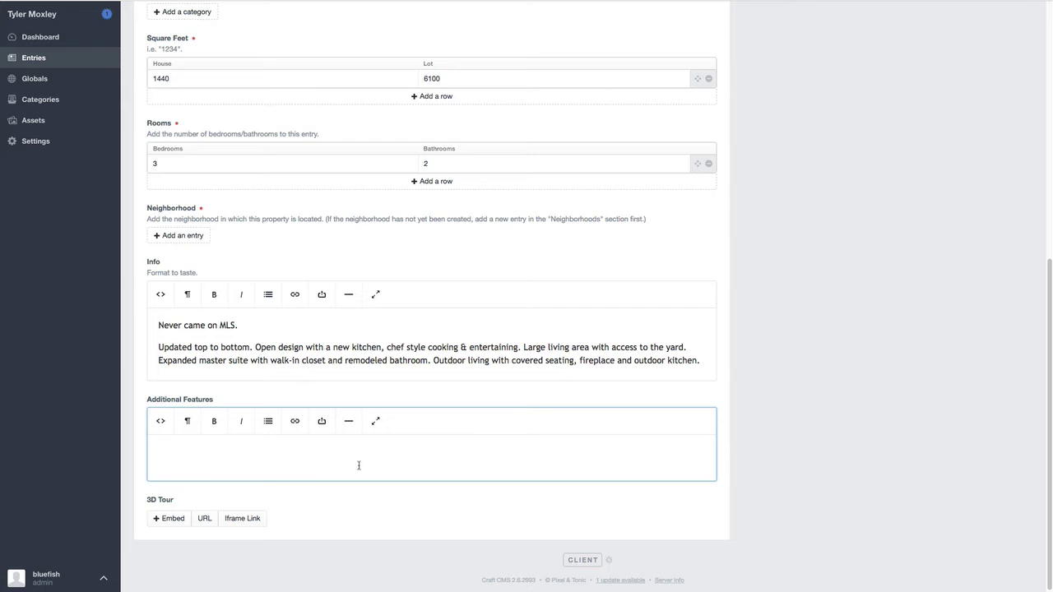
{"action": "scroll", "coordinate": [357, 463], "scroll_direction": "down", "scroll_amount": 1}
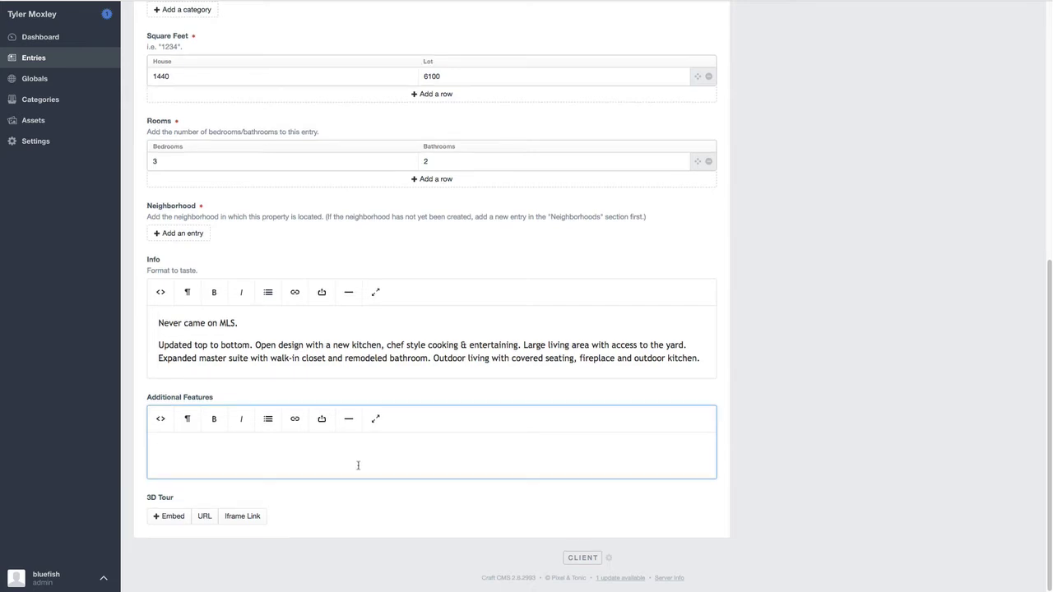
{"action": "left_click", "coordinate": [179, 513]}
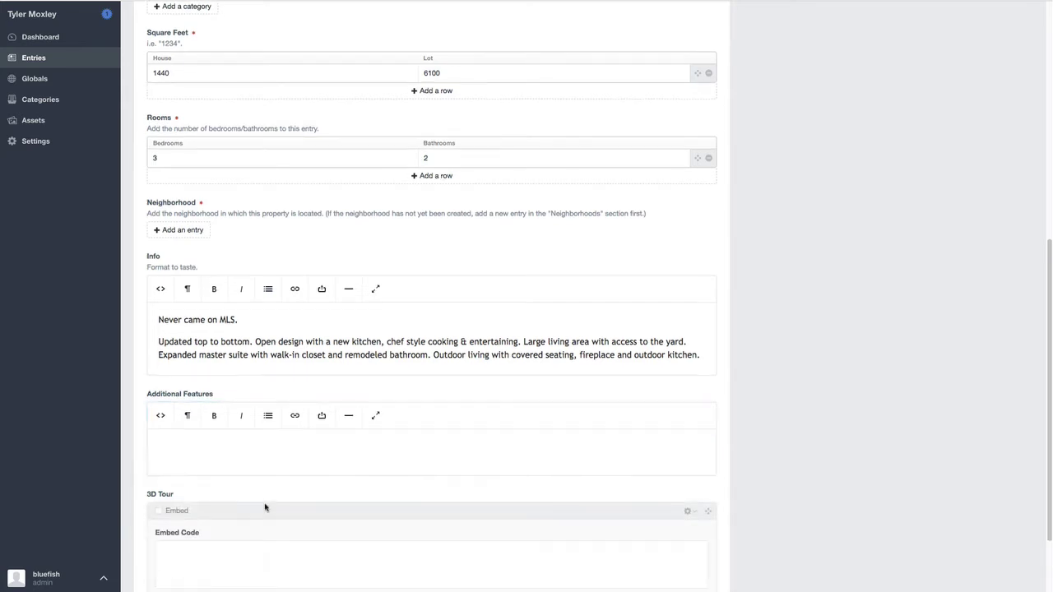
{"action": "left_click", "coordinate": [256, 456]}
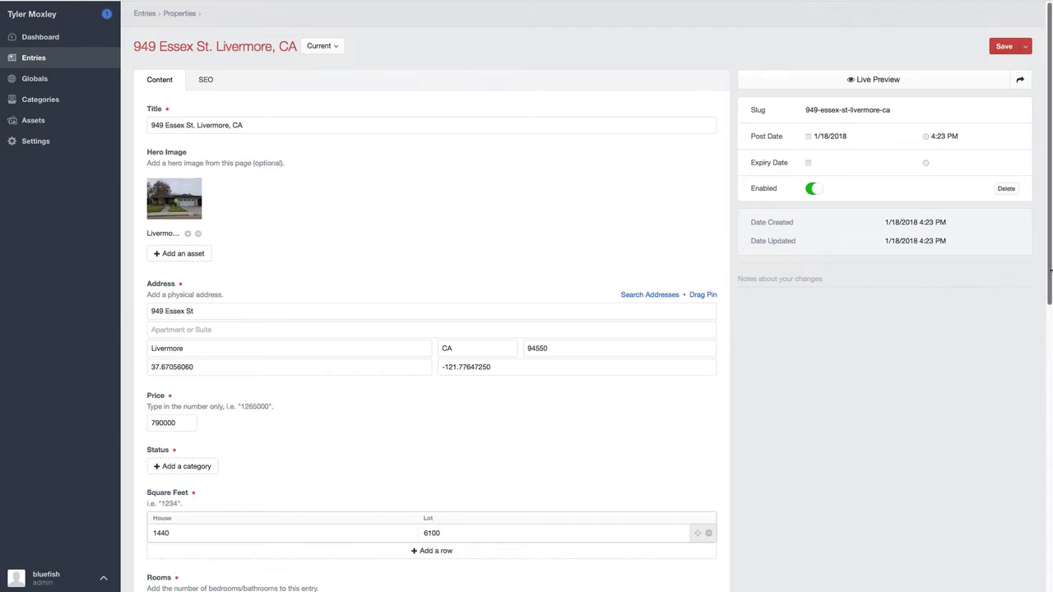
{"action": "left_click_drag", "start_coordinate": [1049, 271], "coordinate": [657, 239]}
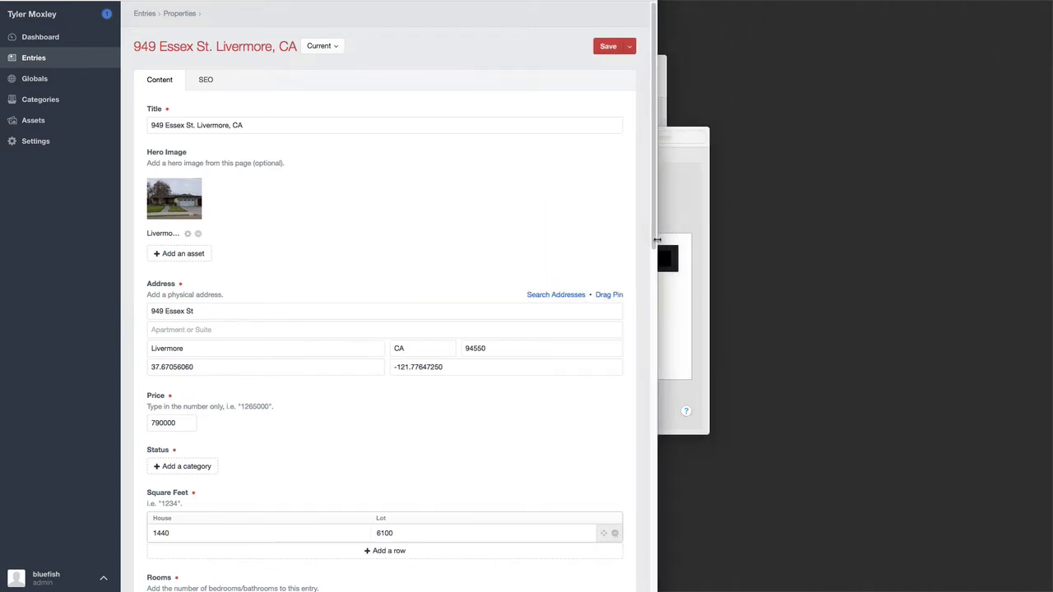
{"action": "left_click_drag", "start_coordinate": [657, 240], "coordinate": [280, 235]}
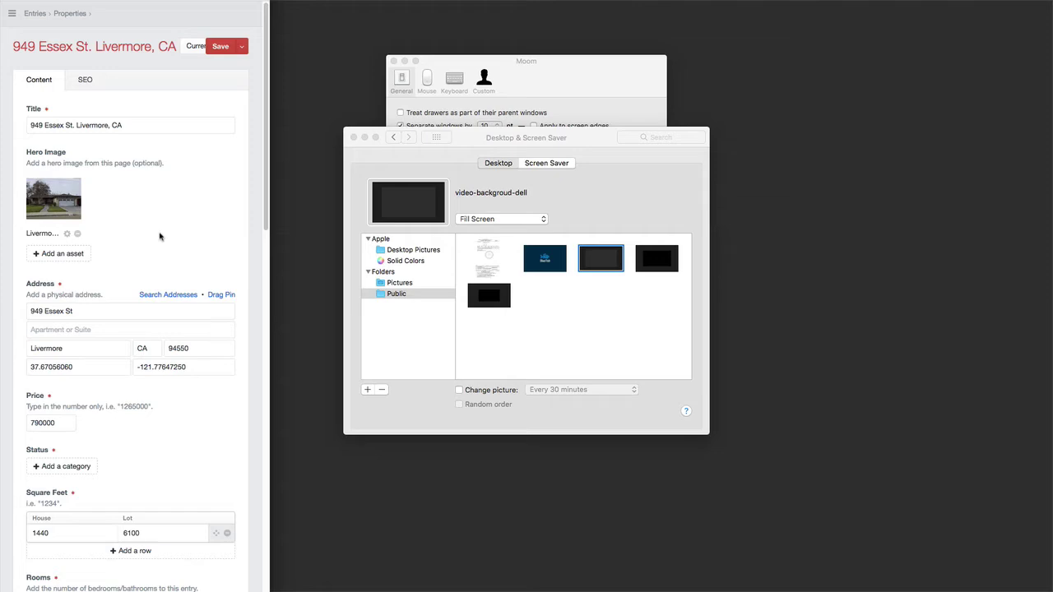
{"action": "scroll", "coordinate": [160, 236], "scroll_direction": "down", "scroll_amount": 10}
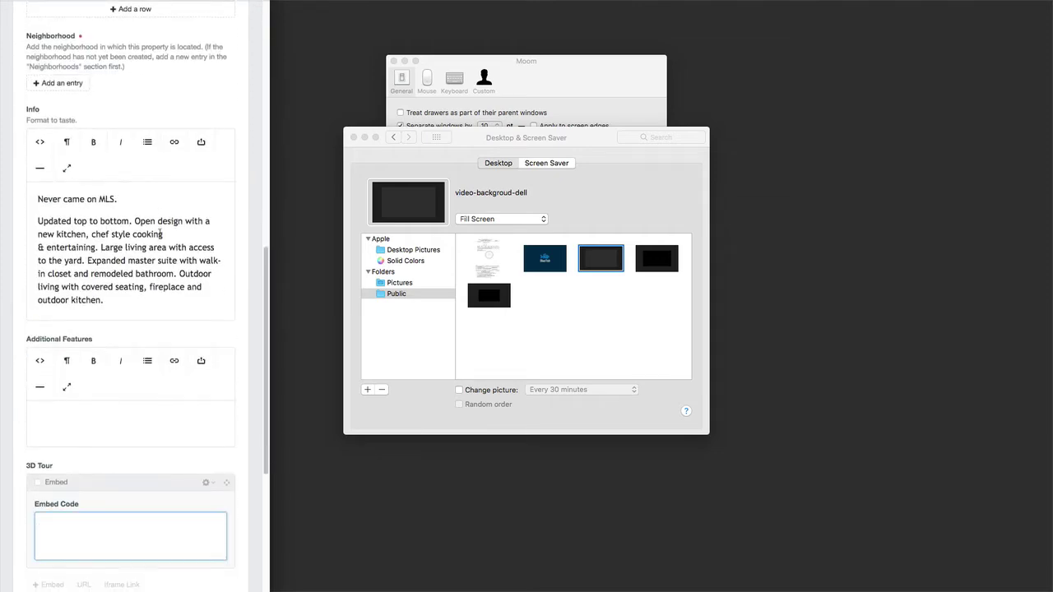
{"action": "scroll", "coordinate": [160, 236], "scroll_direction": "down", "scroll_amount": 5}
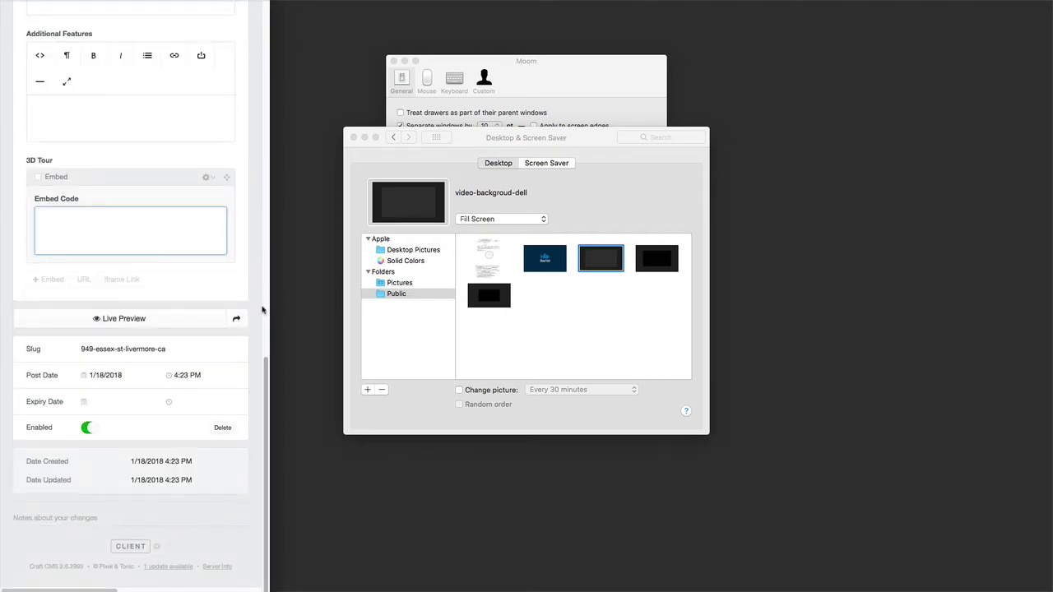
{"action": "left_click_drag", "start_coordinate": [269, 308], "coordinate": [1051, 321]}
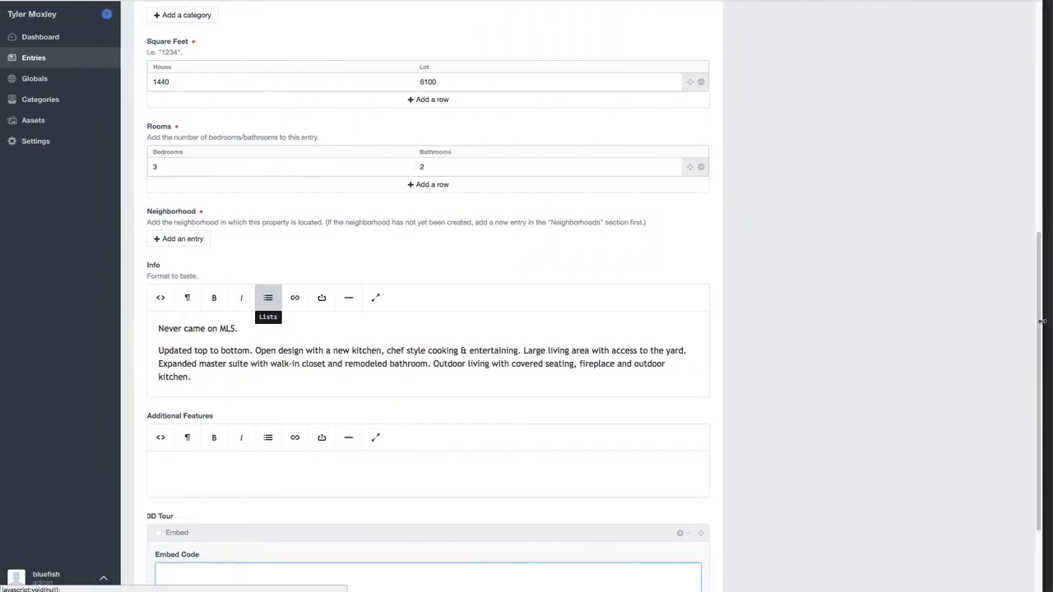
{"action": "left_click", "coordinate": [809, 329]}
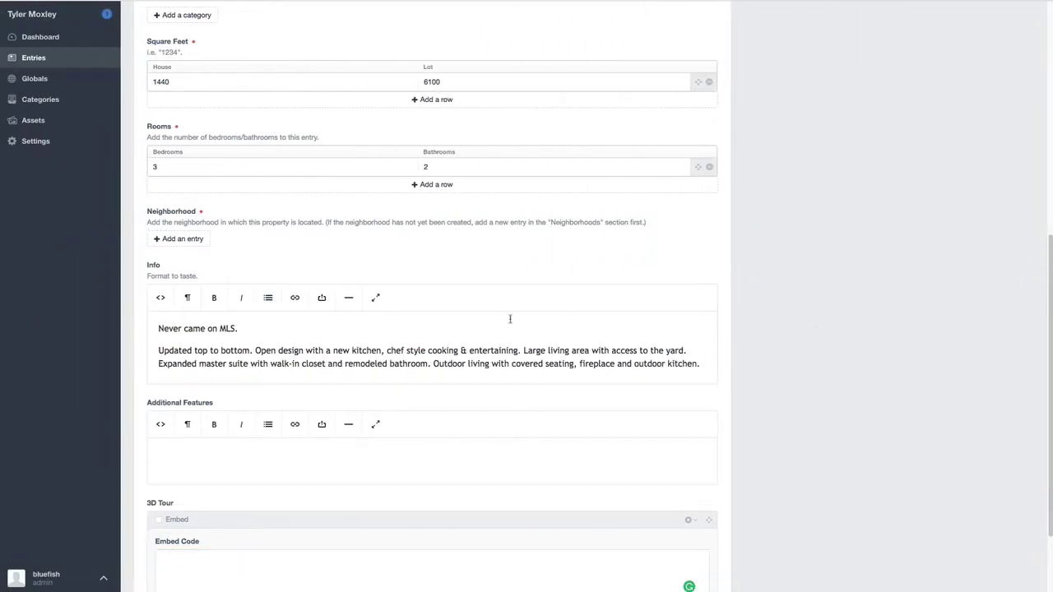
{"action": "left_click", "coordinate": [180, 168]}
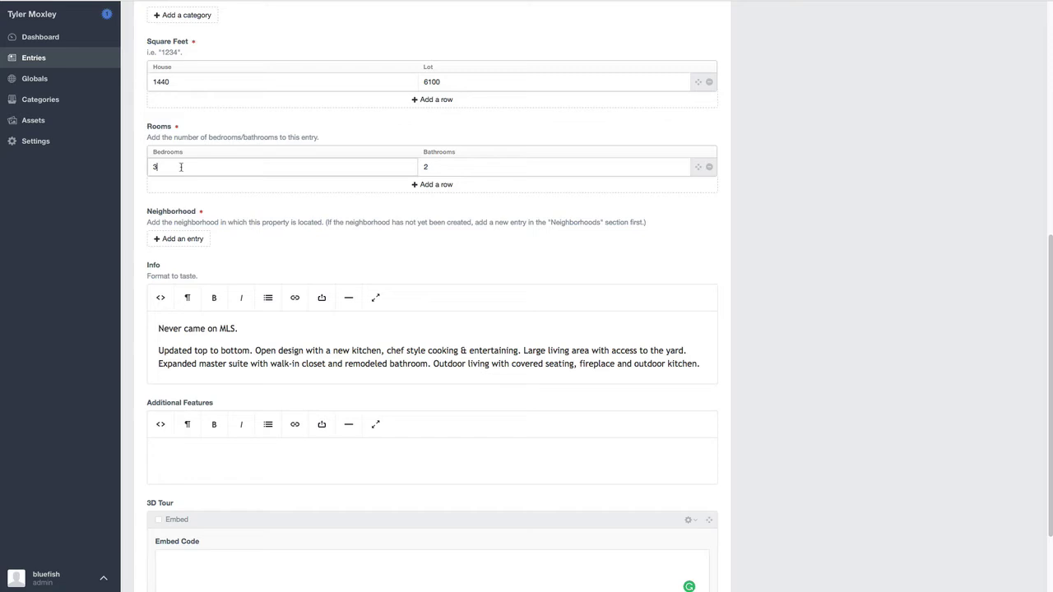
{"action": "left_click_drag", "start_coordinate": [180, 167], "coordinate": [134, 164]}
{"action": "key", "text": "Tab"}
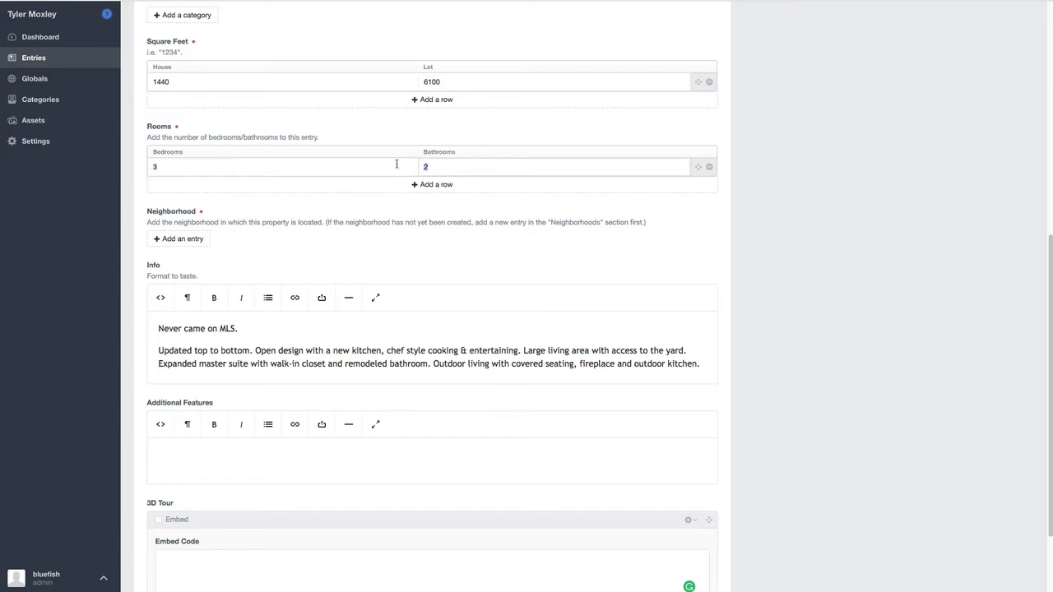
{"action": "left_click", "coordinate": [615, 27]}
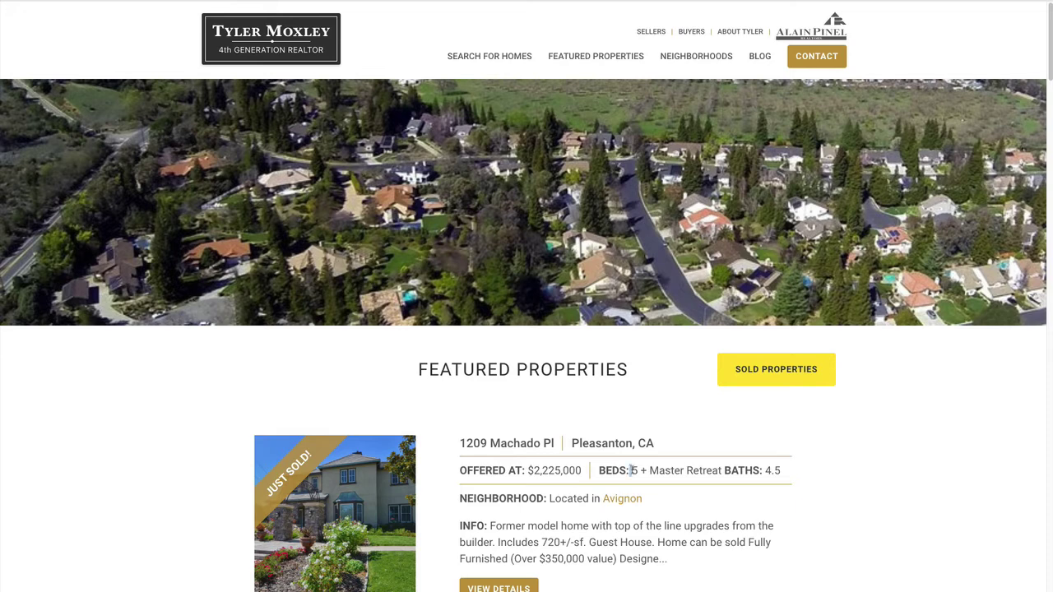
Highlight the listing's BEDS/BATHS line, then return to the Tyler Moxley home page and scroll it
{"action": "left_click_drag", "start_coordinate": [630, 469], "coordinate": [781, 470]}
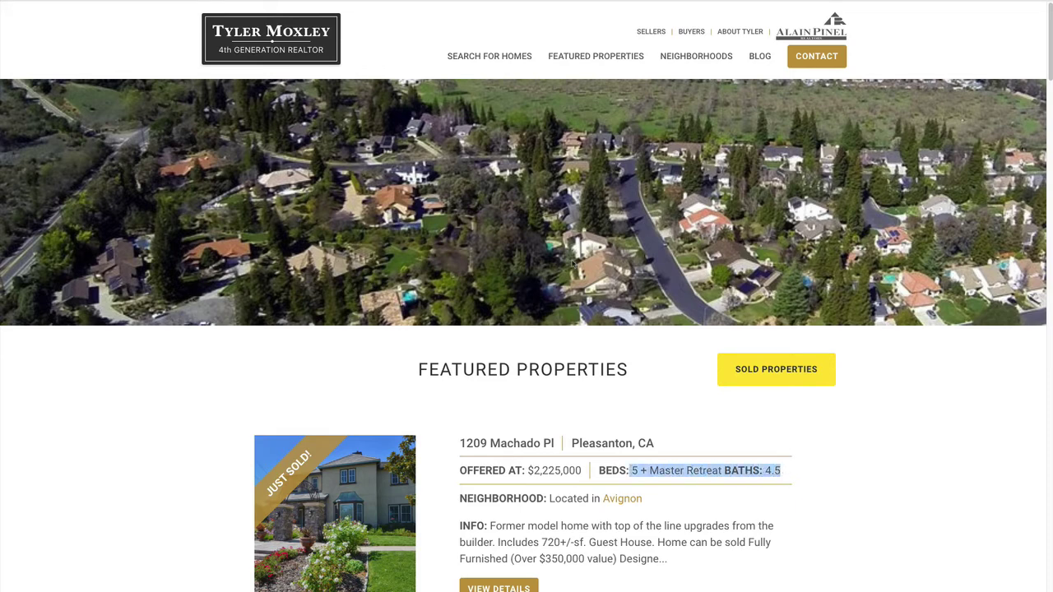
{"action": "left_click", "coordinate": [263, 61]}
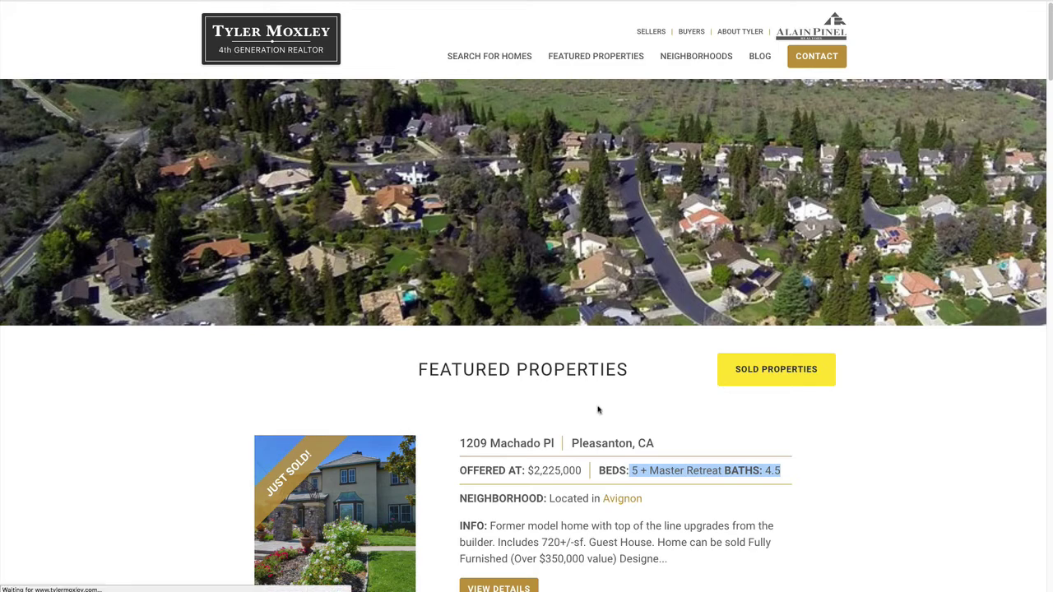
{"action": "scroll", "coordinate": [647, 371], "scroll_direction": "down", "scroll_amount": 3}
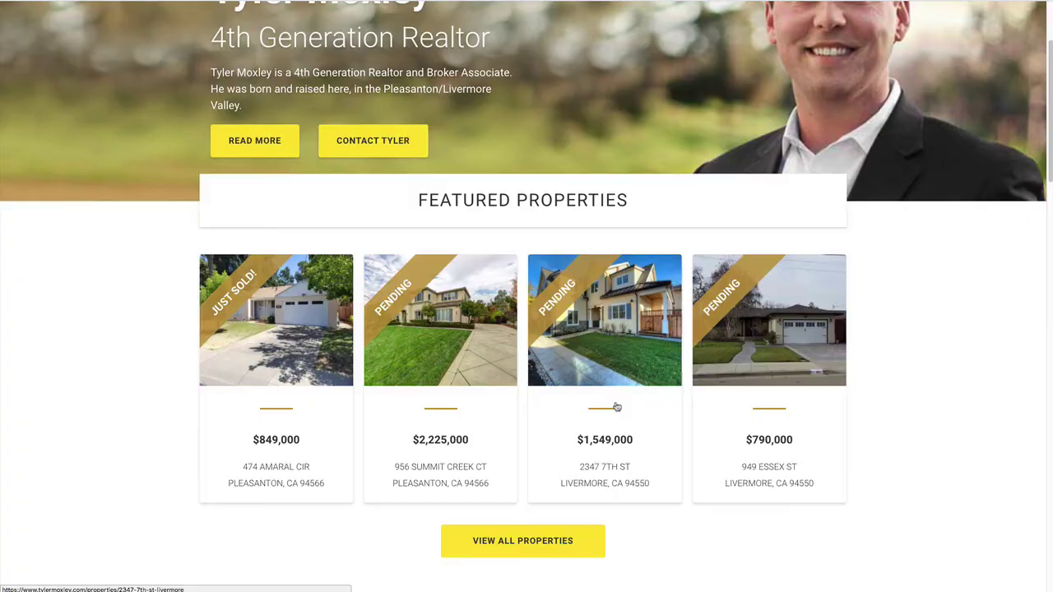
{"action": "scroll", "coordinate": [750, 73], "scroll_direction": "up", "scroll_amount": 3}
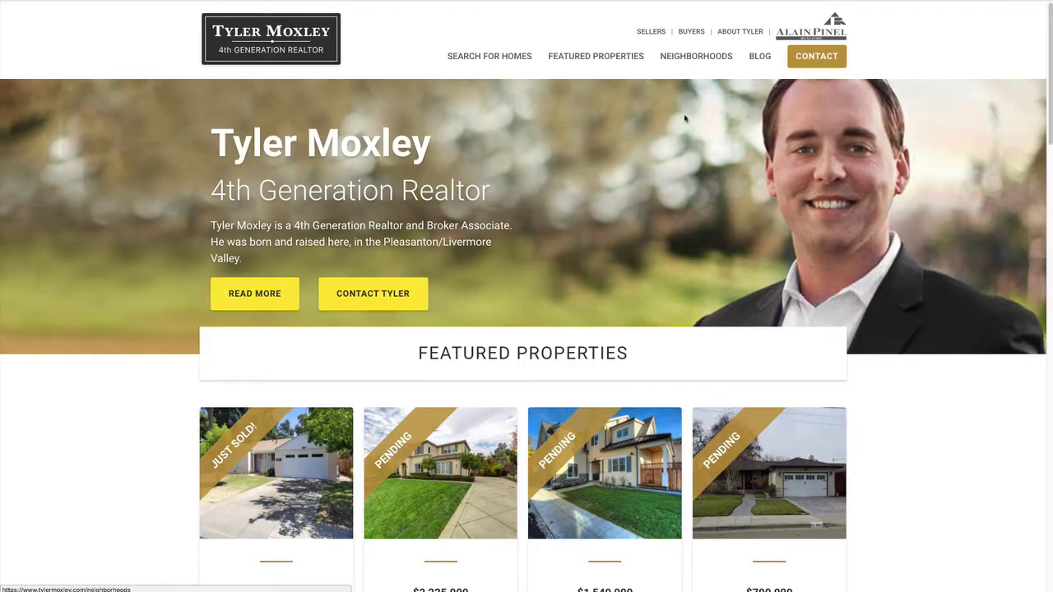
{"action": "scroll", "coordinate": [583, 451], "scroll_direction": "down", "scroll_amount": 2}
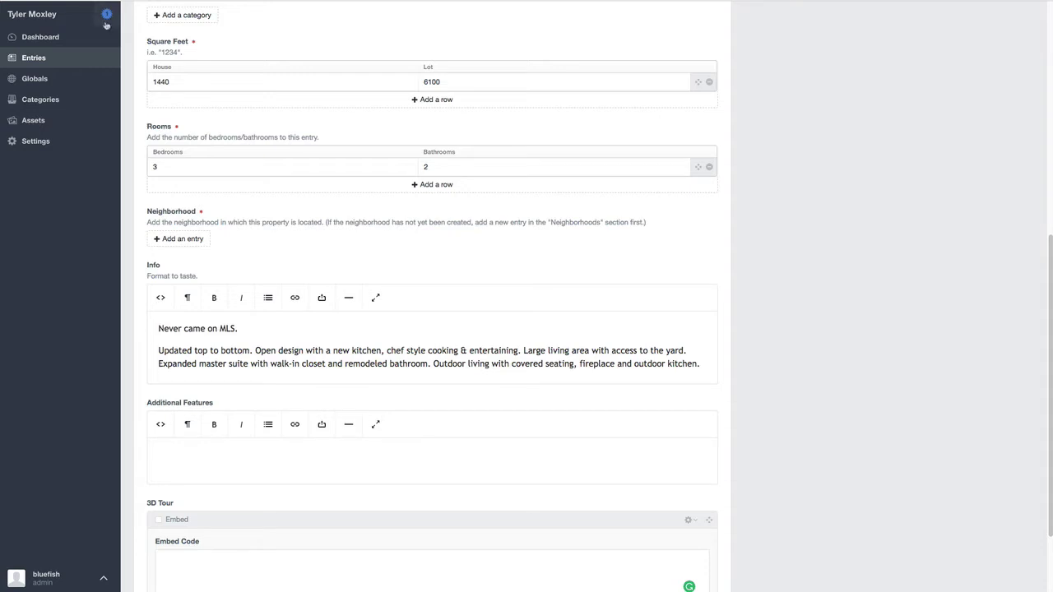
Leave the unsaved property entry and start a new Blog entry, visiting Headline, Subtext and Summary
{"action": "left_click", "coordinate": [37, 61]}
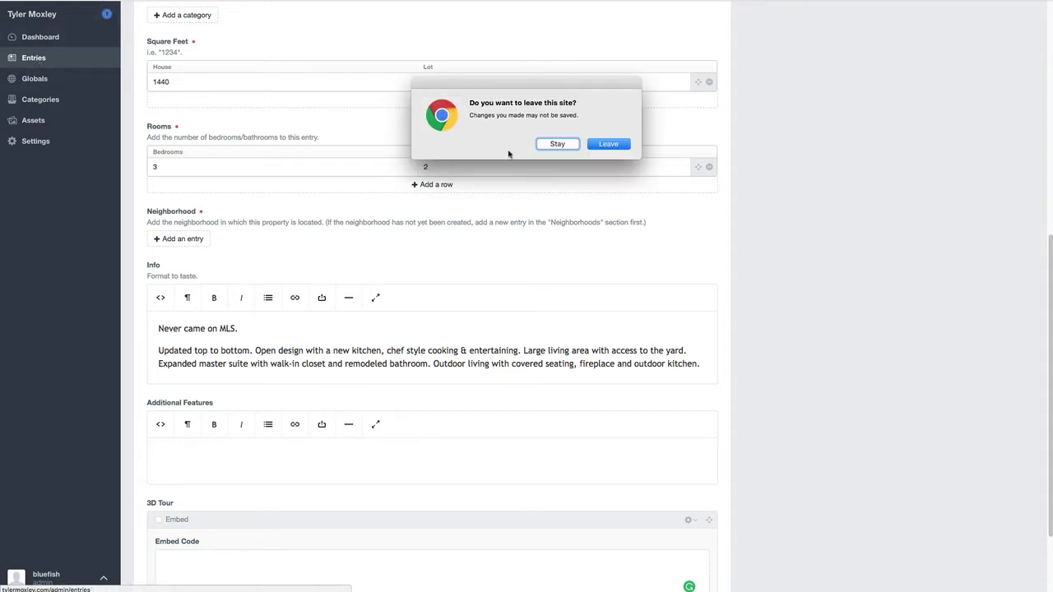
{"action": "left_click", "coordinate": [607, 144]}
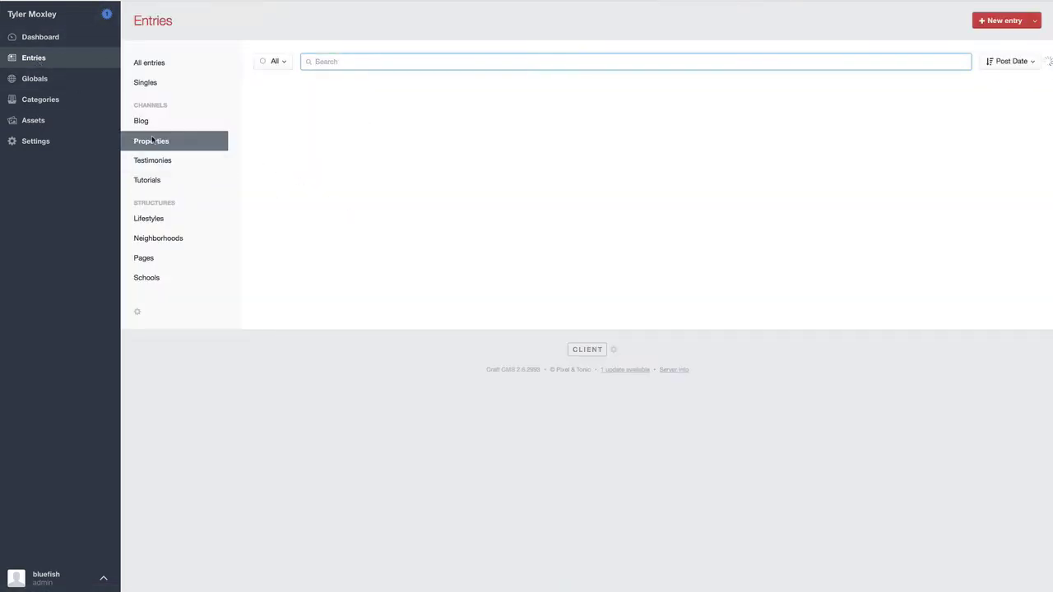
{"action": "left_click", "coordinate": [142, 122]}
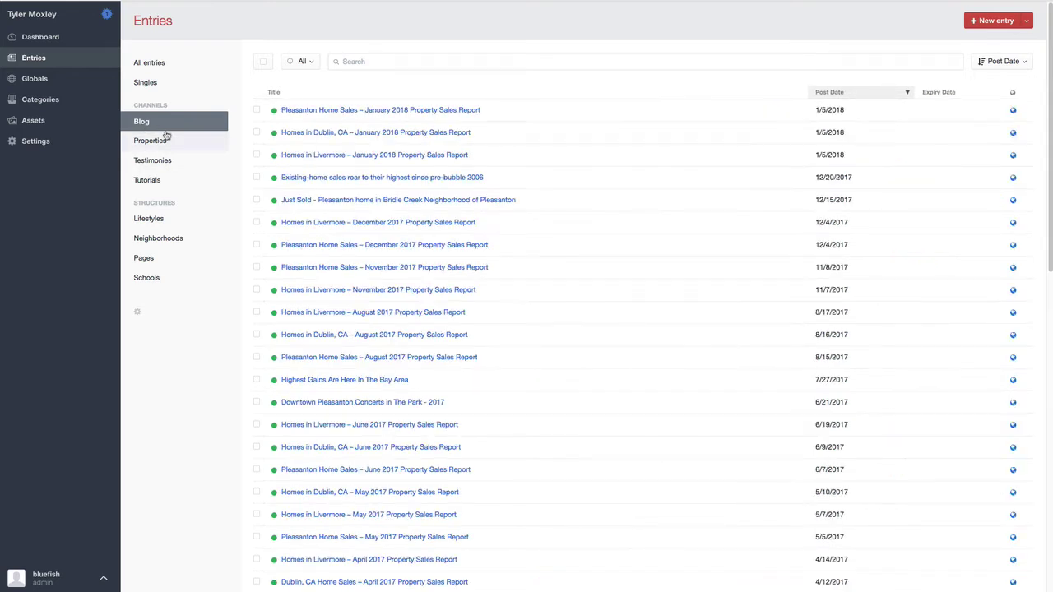
{"action": "left_click", "coordinate": [992, 23]}
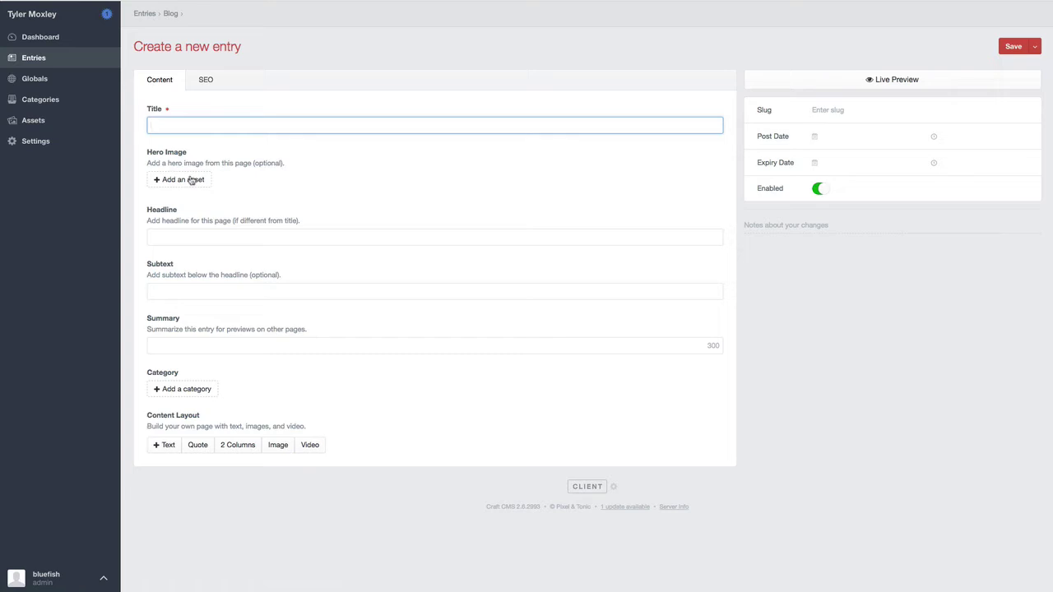
{"action": "left_click", "coordinate": [181, 239]}
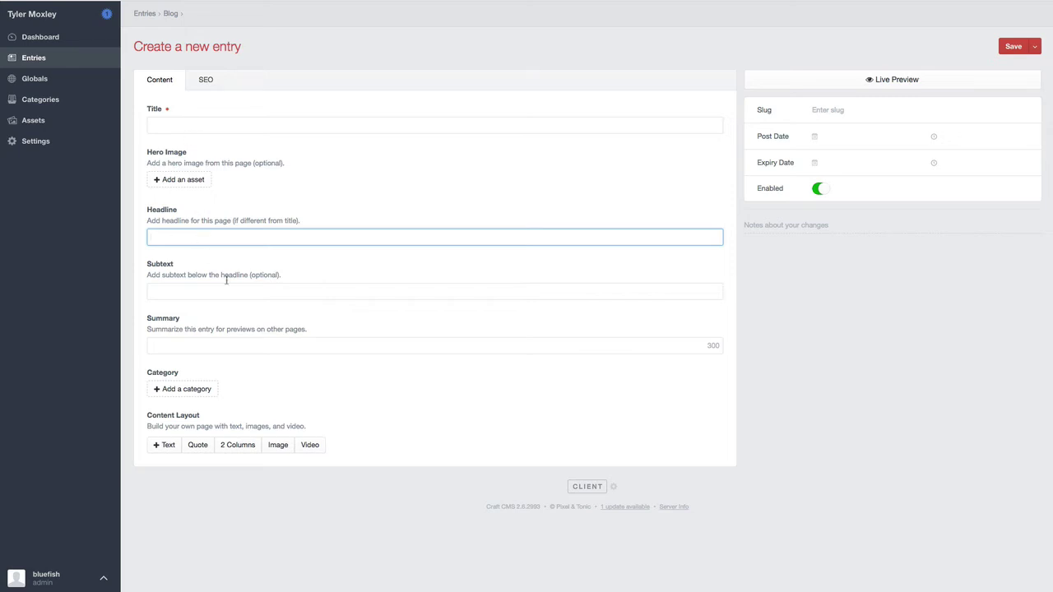
{"action": "left_click", "coordinate": [196, 293]}
{"action": "left_click", "coordinate": [201, 345]}
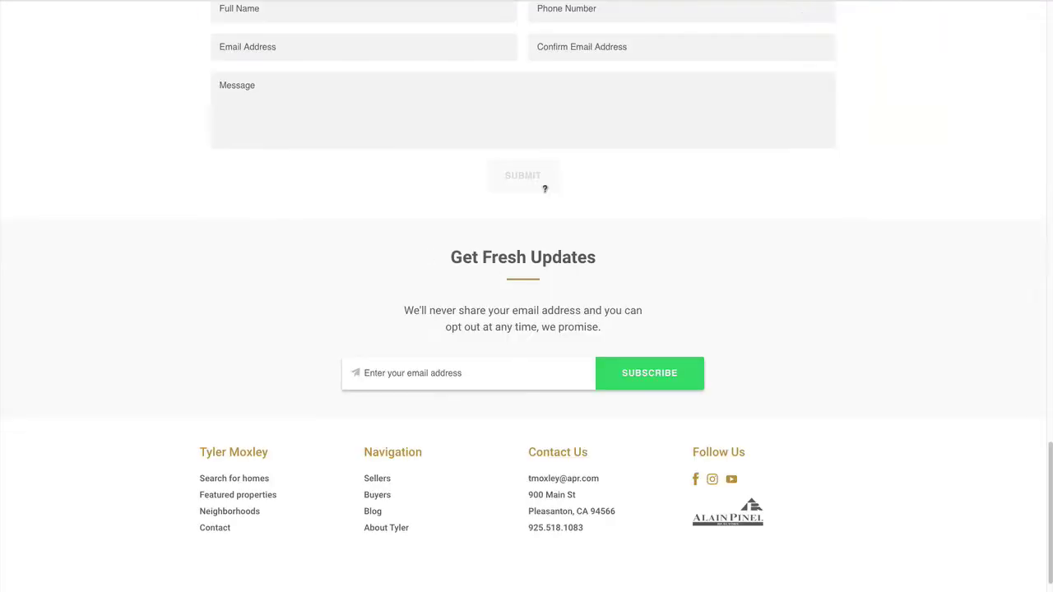
On the live site, open the Blog page and highlight the Dublin January 2018 post's excerpt
{"action": "scroll", "coordinate": [545, 186], "scroll_direction": "up", "scroll_amount": 5}
{"action": "scroll", "coordinate": [543, 192], "scroll_direction": "up", "scroll_amount": 4}
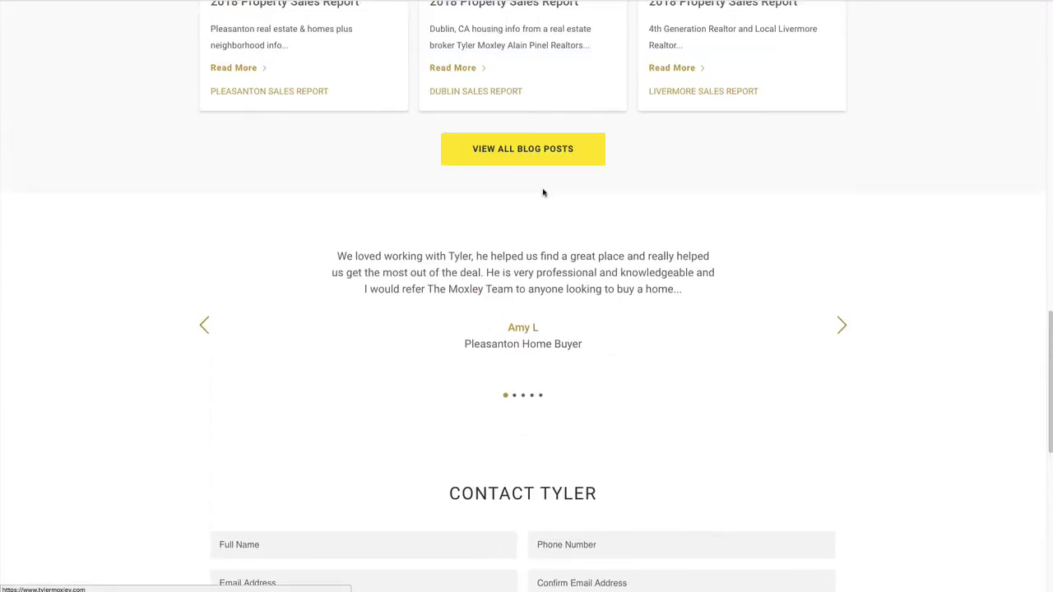
{"action": "left_click_drag", "start_coordinate": [438, 151], "coordinate": [595, 170]}
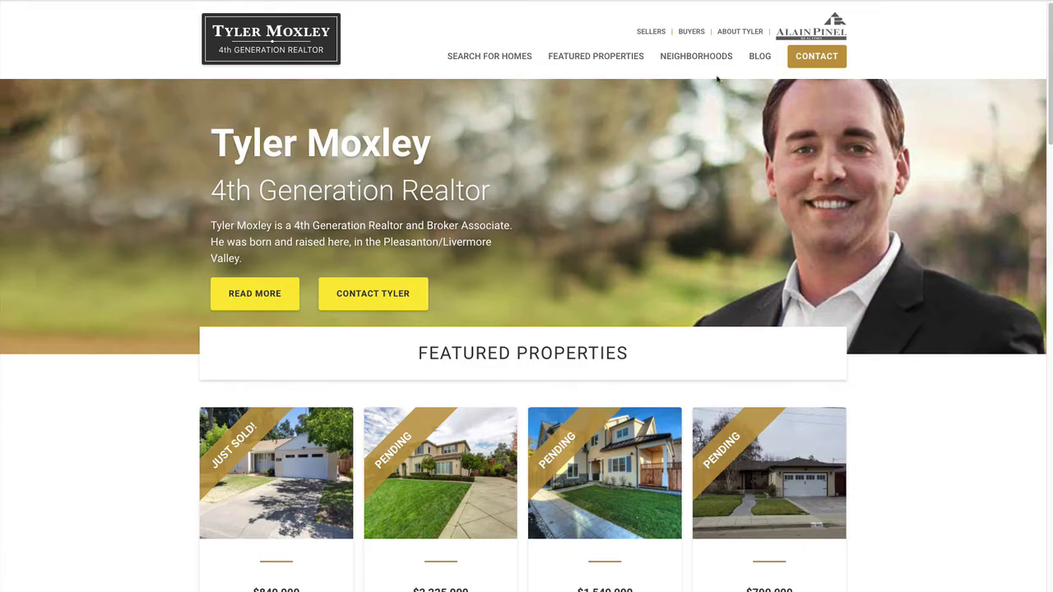
{"action": "left_click", "coordinate": [759, 55]}
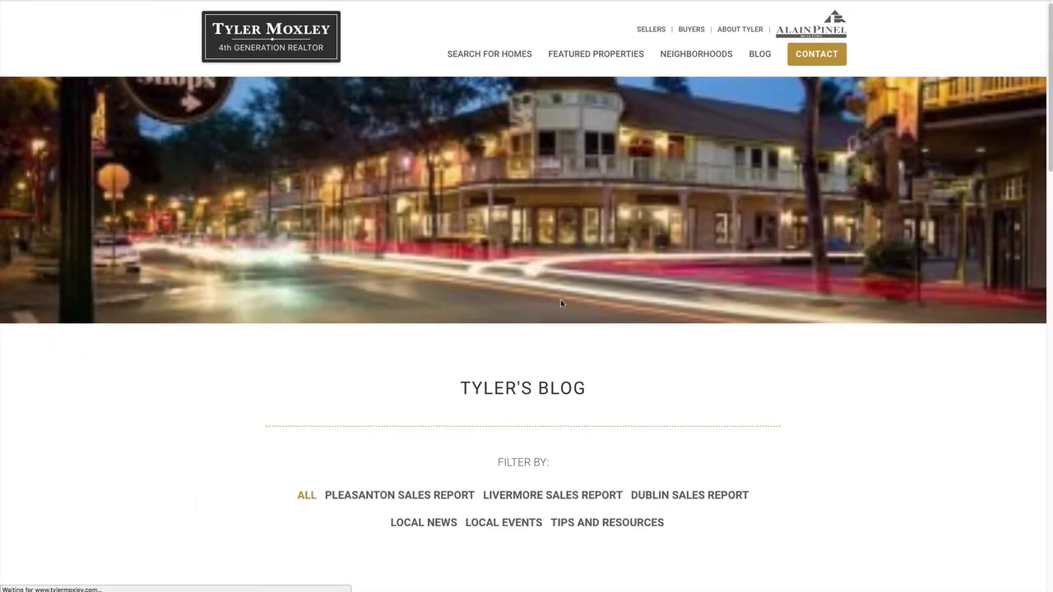
{"action": "scroll", "coordinate": [560, 303], "scroll_direction": "down", "scroll_amount": 6}
{"action": "left_click_drag", "start_coordinate": [429, 298], "coordinate": [592, 316]}
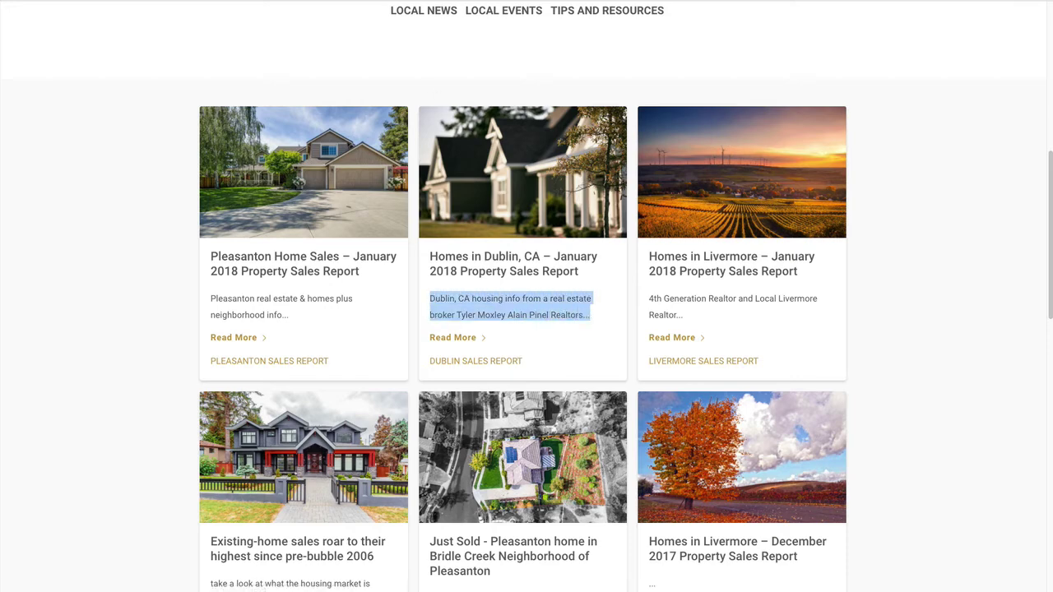
{"action": "key", "text": "alt+Tab"}
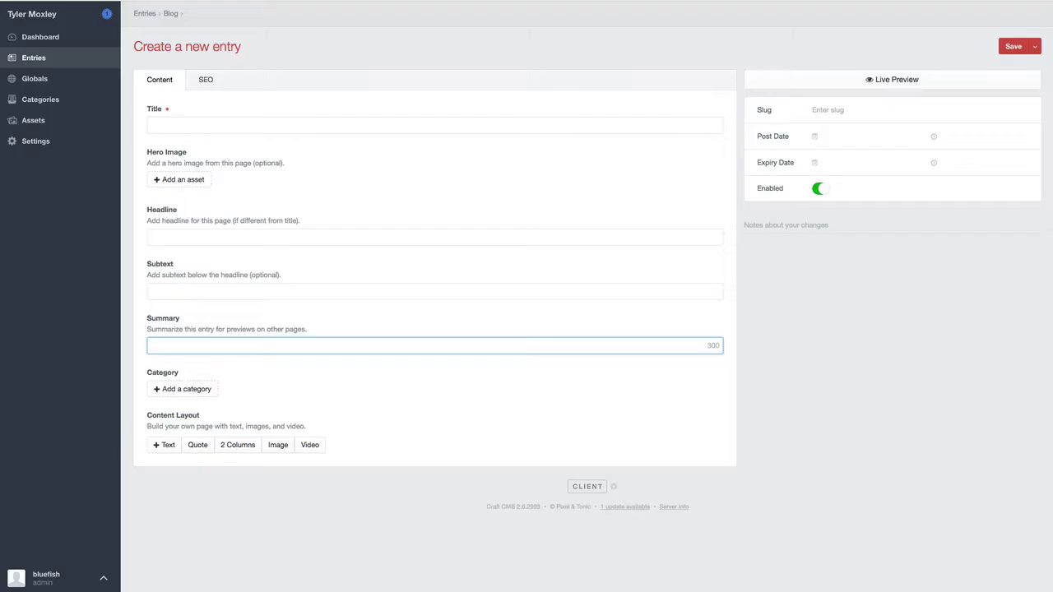
View the Blog categories, then add Text and Image blocks to the Content Layout
{"action": "left_click", "coordinate": [182, 391]}
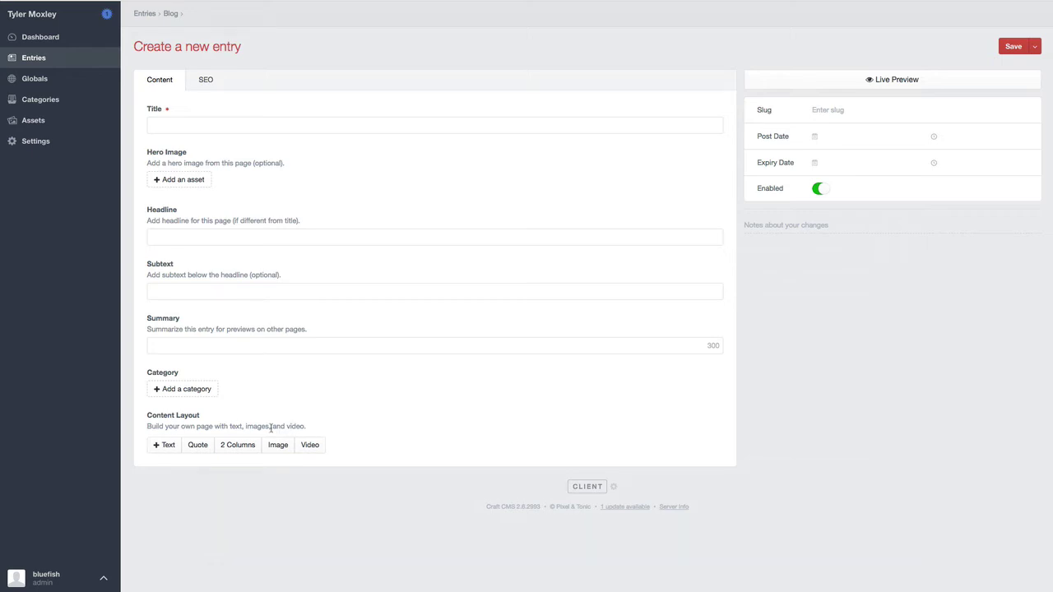
{"action": "left_click", "coordinate": [165, 446]}
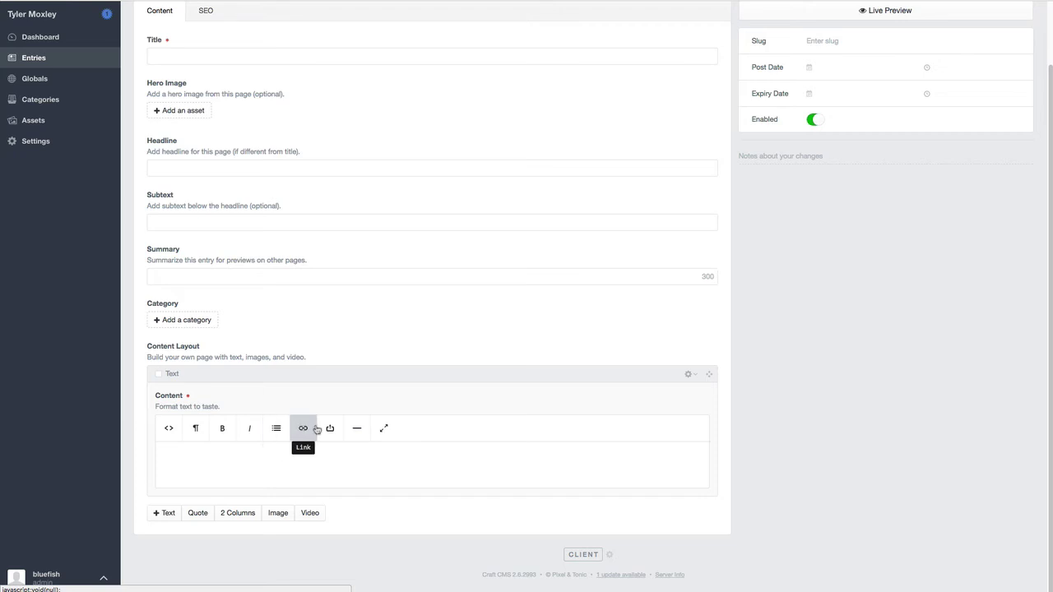
{"action": "left_click", "coordinate": [280, 513]}
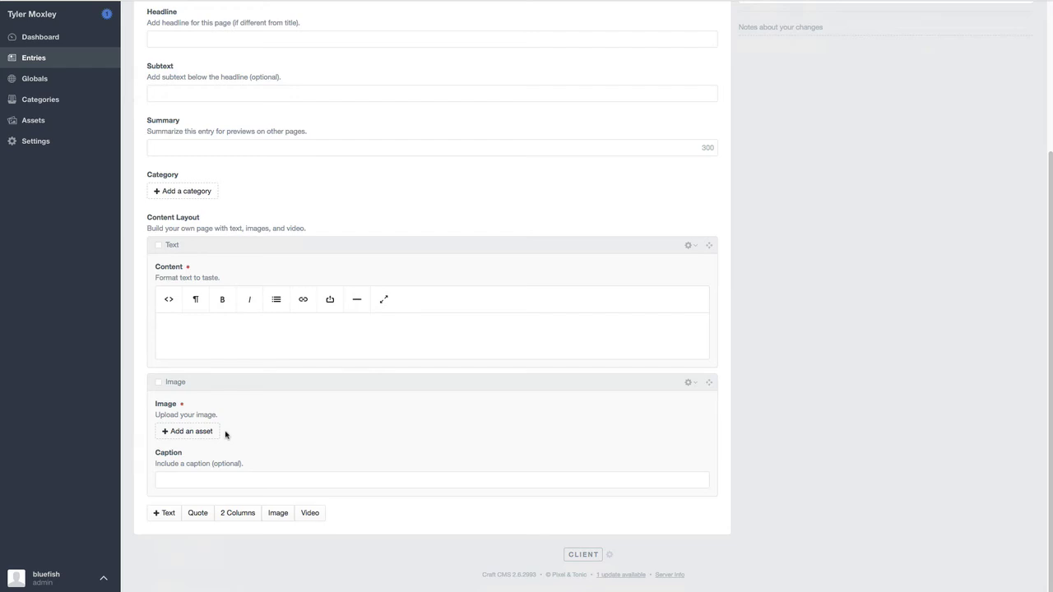
Add a Video block and a 2 Columns block to the entry's content layout
{"action": "left_click", "coordinate": [316, 512]}
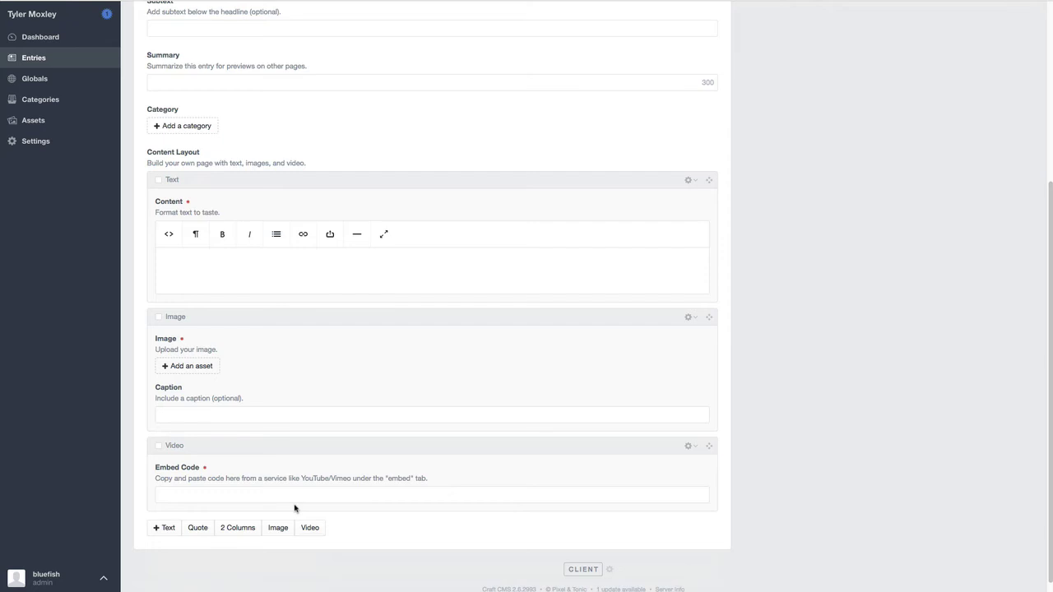
{"action": "left_click", "coordinate": [258, 499]}
{"action": "left_click", "coordinate": [232, 532]}
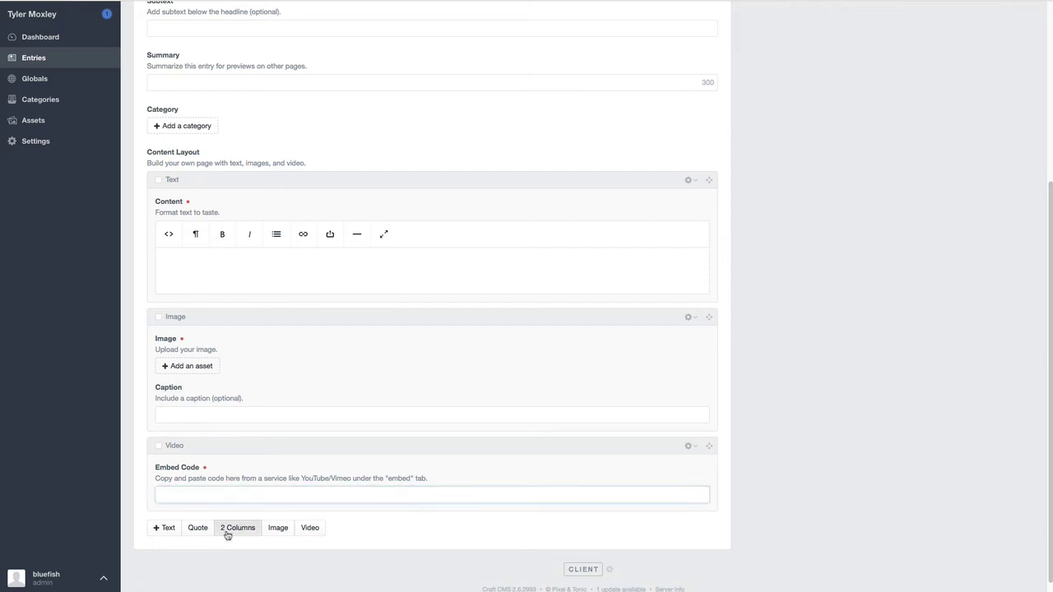
{"action": "left_click", "coordinate": [318, 453]}
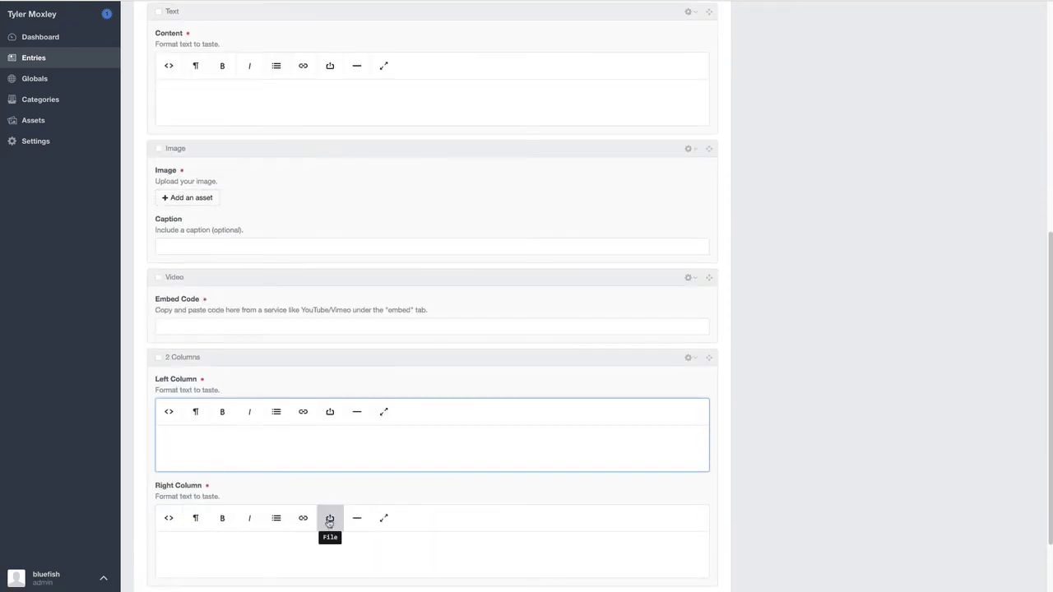
{"action": "left_click", "coordinate": [337, 560]}
{"action": "scroll", "coordinate": [344, 535], "scroll_direction": "down", "scroll_amount": 2}
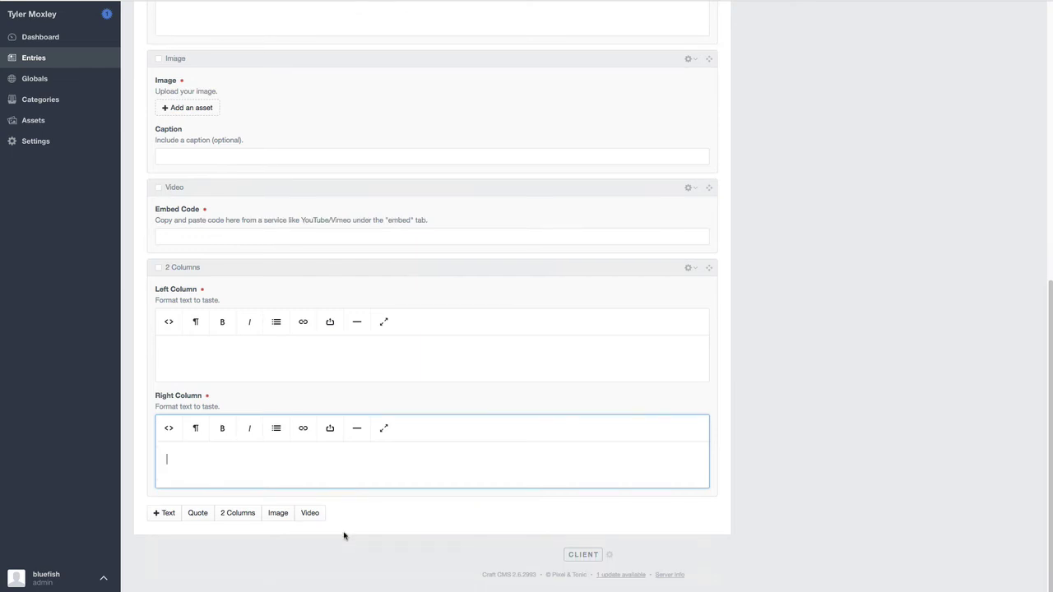
Add a Quote block and drag it above the Video block
{"action": "left_click", "coordinate": [190, 517]}
{"action": "left_click", "coordinate": [206, 452]}
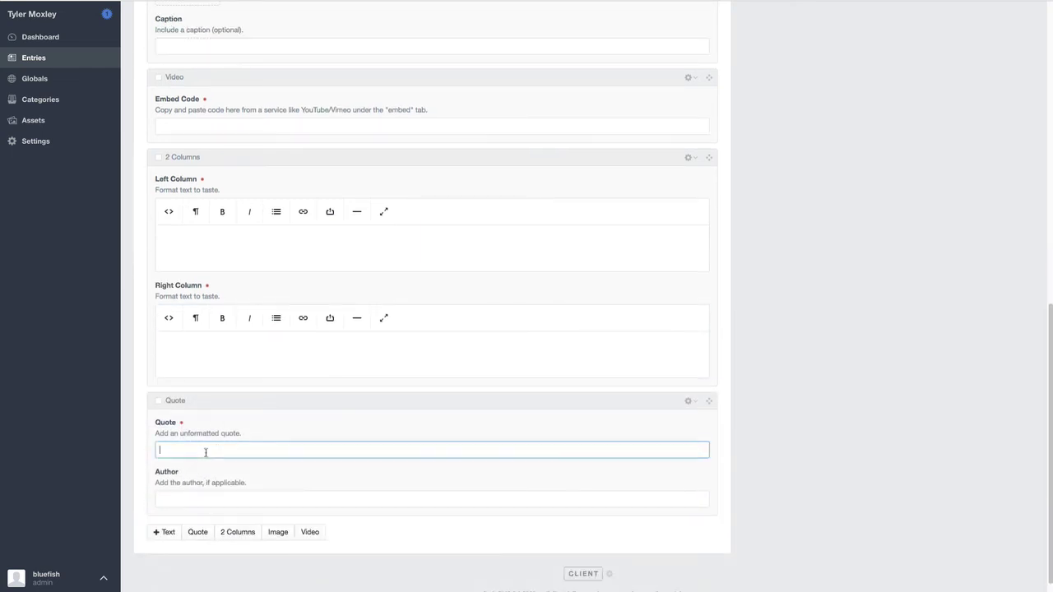
{"action": "left_click", "coordinate": [278, 496]}
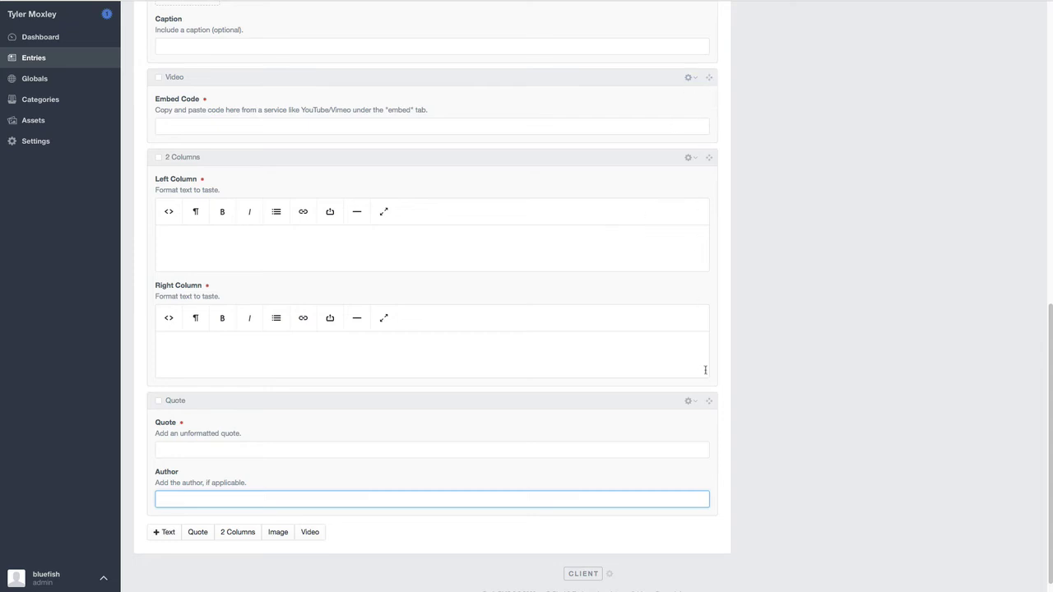
{"action": "left_click_drag", "start_coordinate": [708, 402], "coordinate": [670, 83]}
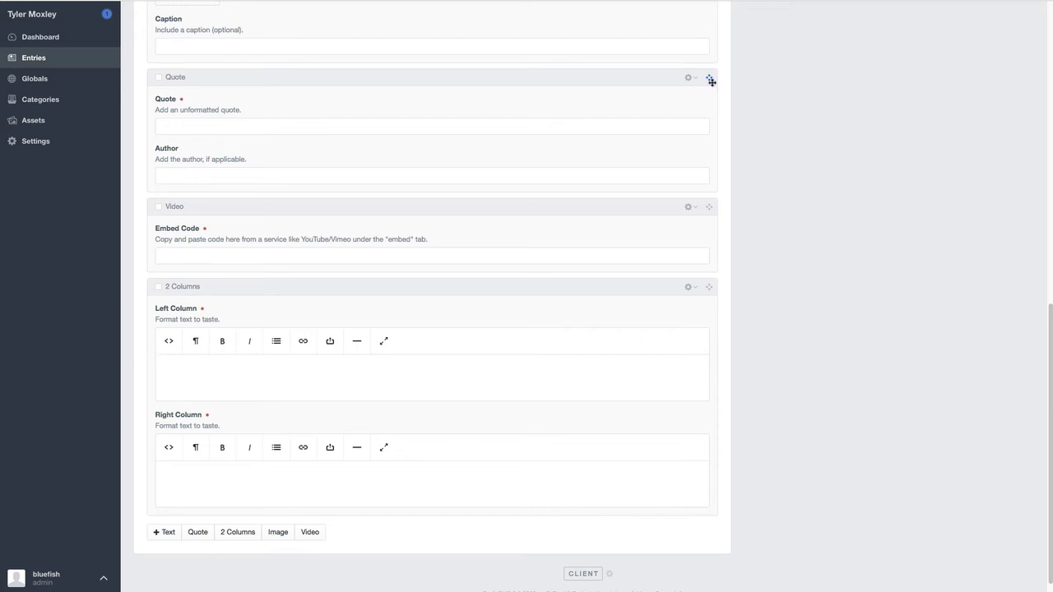
{"action": "scroll", "coordinate": [671, 254], "scroll_direction": "up", "scroll_amount": 15}
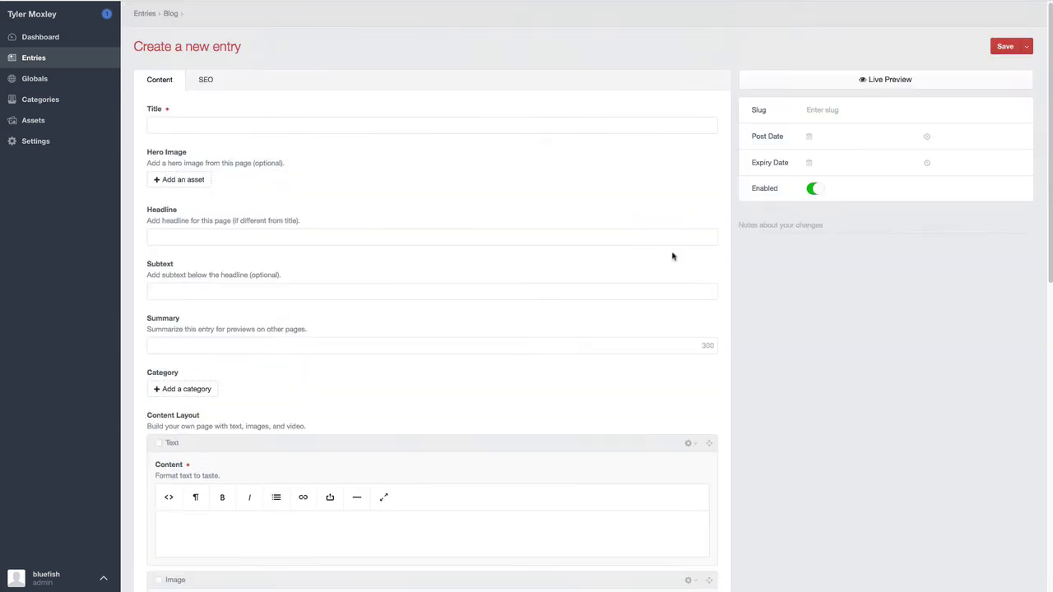
Disable the entry and set its post date to January 24, 2018
{"action": "left_click", "coordinate": [815, 190]}
{"action": "left_click", "coordinate": [830, 136]}
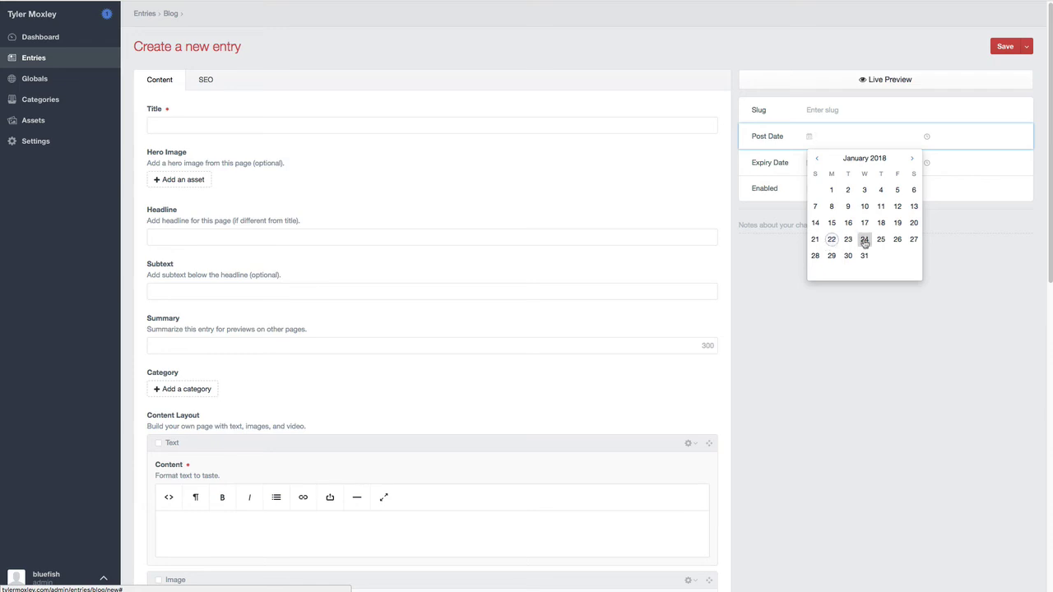
{"action": "left_click", "coordinate": [864, 239]}
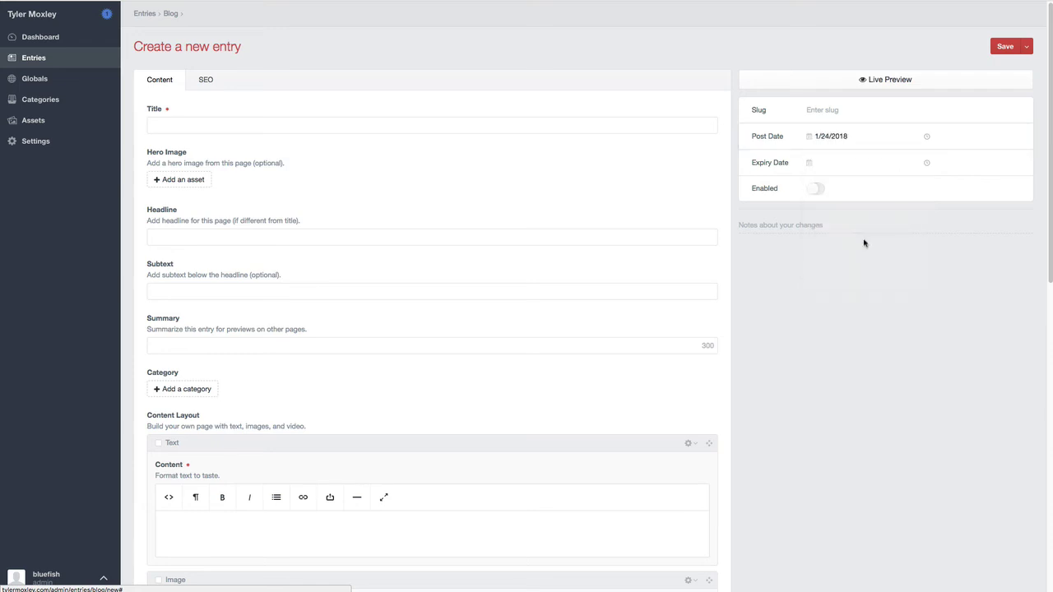
Set the post time to 9:00 AM
{"action": "left_click", "coordinate": [944, 137]}
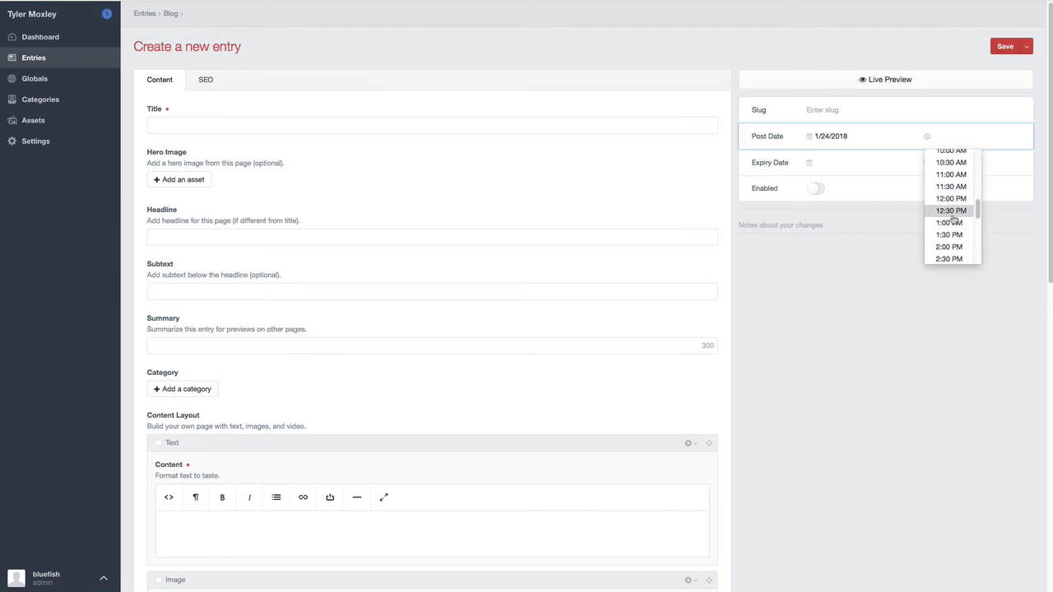
{"action": "scroll", "coordinate": [954, 202], "scroll_direction": "up", "scroll_amount": 2}
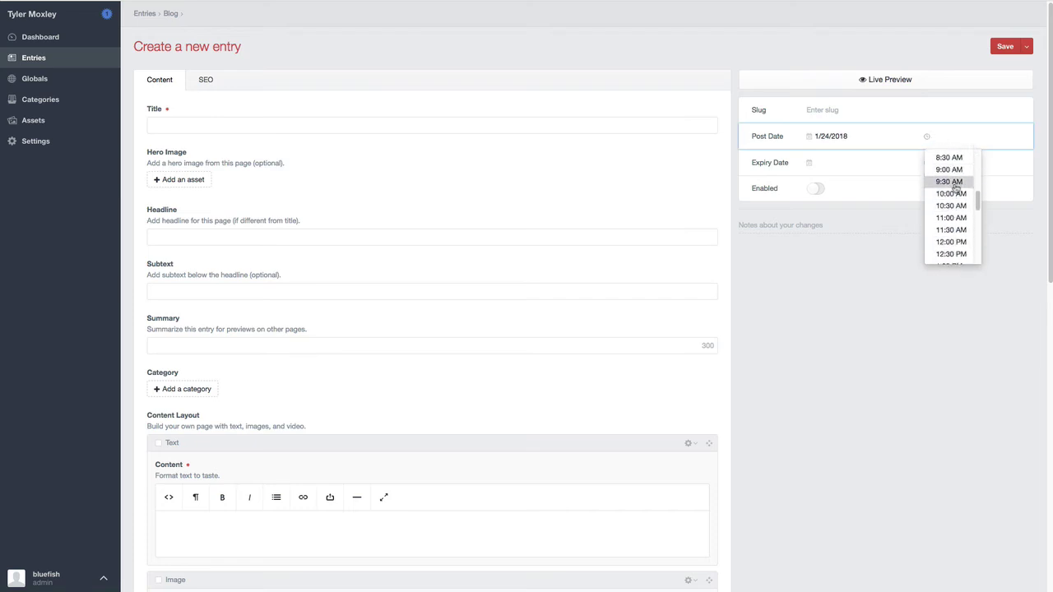
{"action": "left_click", "coordinate": [952, 170]}
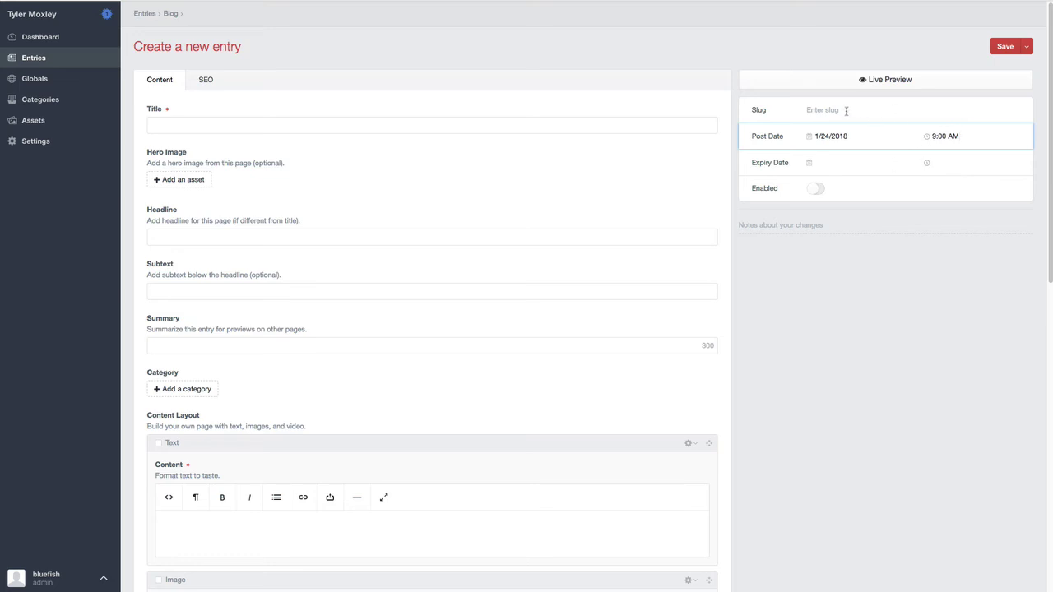
{"action": "left_click", "coordinate": [250, 102]}
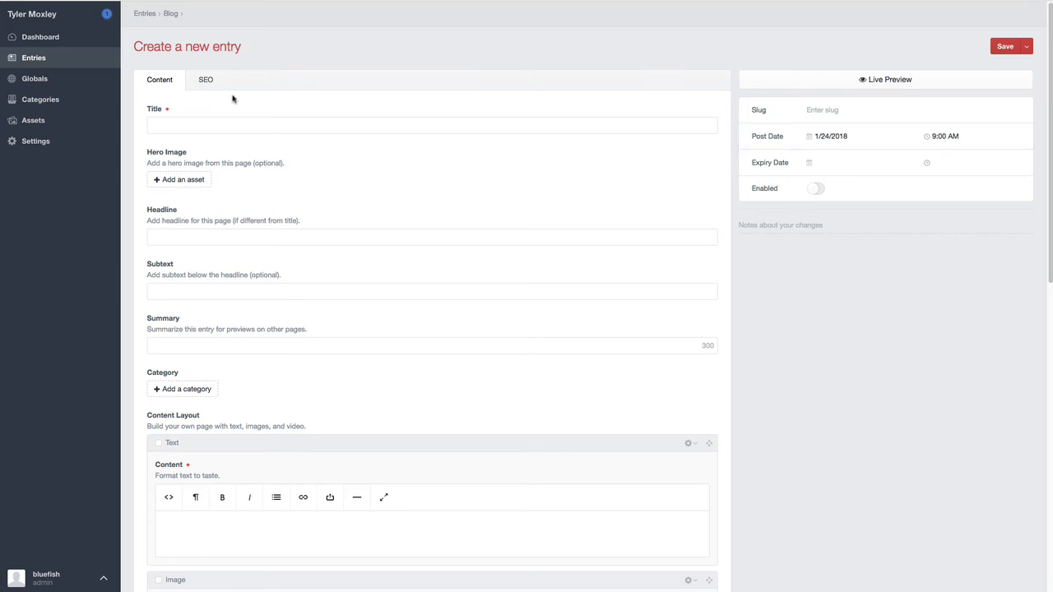
Show the SEO tab and click into the Title Tag and Meta Description fields
{"action": "left_click", "coordinate": [204, 81]}
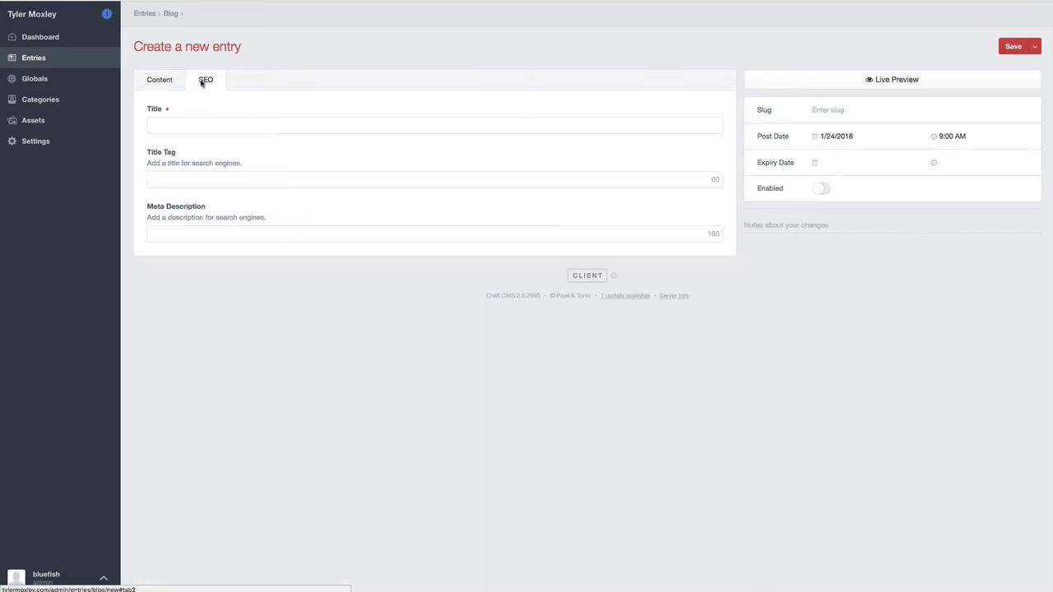
{"action": "left_click", "coordinate": [219, 178]}
{"action": "left_click", "coordinate": [223, 232]}
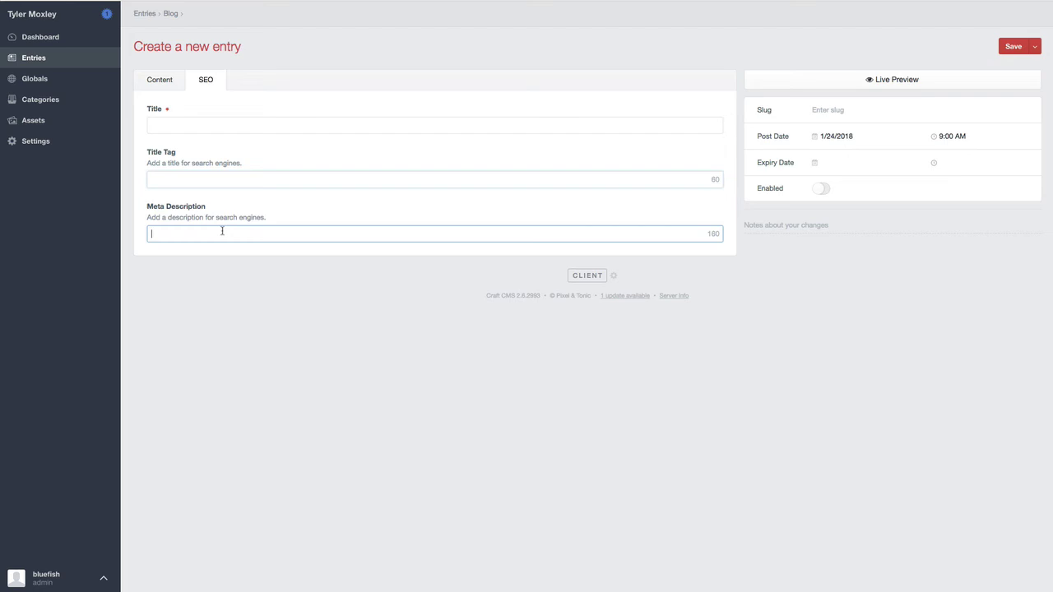
{"action": "left_click", "coordinate": [231, 167]}
{"action": "left_click", "coordinate": [236, 178]}
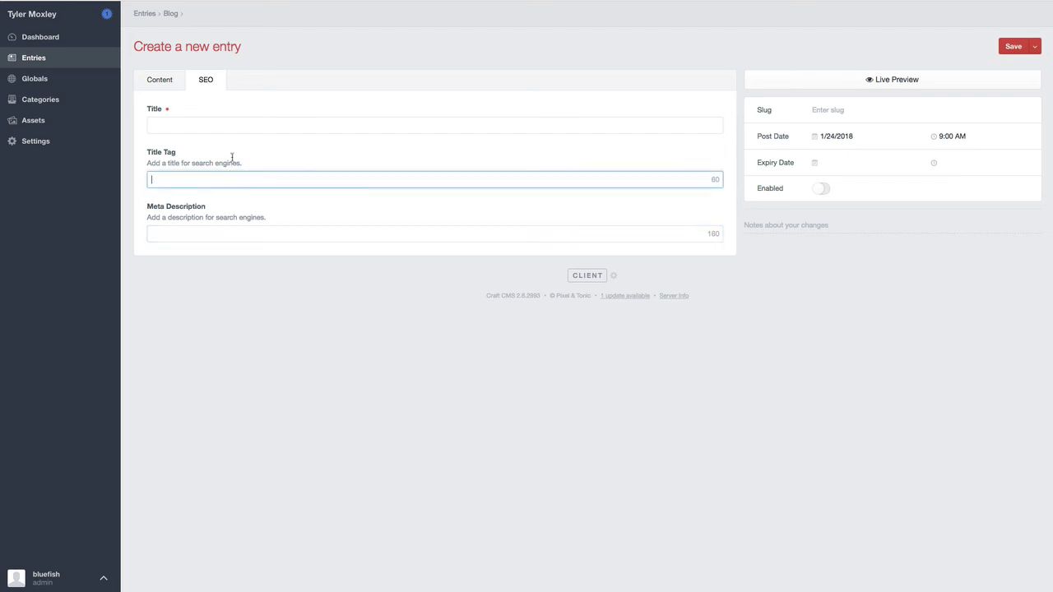
Switch to the content fields and back to SEO, revisit both fields, then head to Entries
{"action": "left_click", "coordinate": [164, 79]}
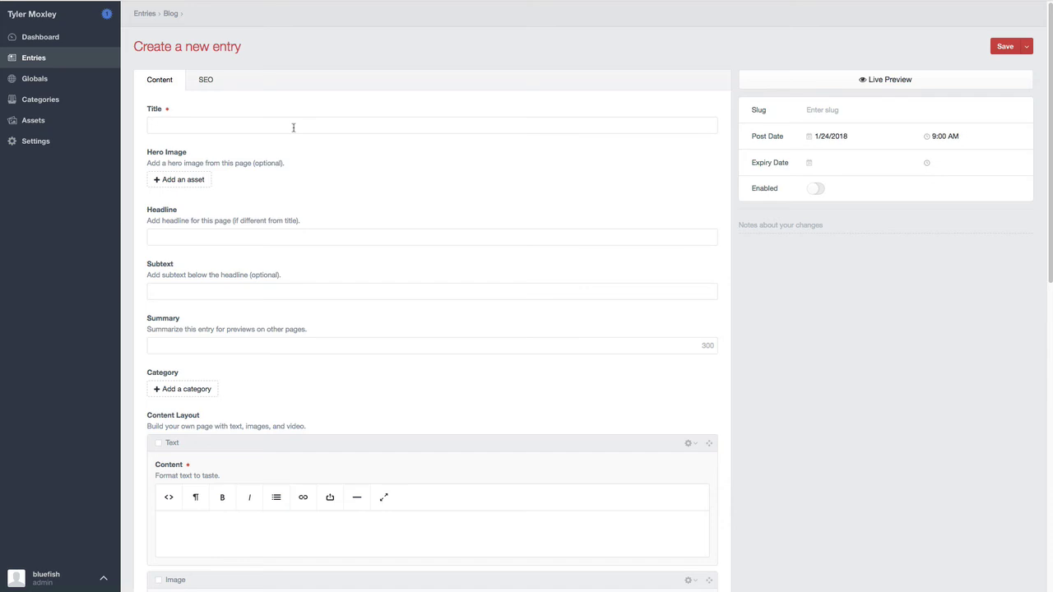
{"action": "left_click", "coordinate": [210, 84]}
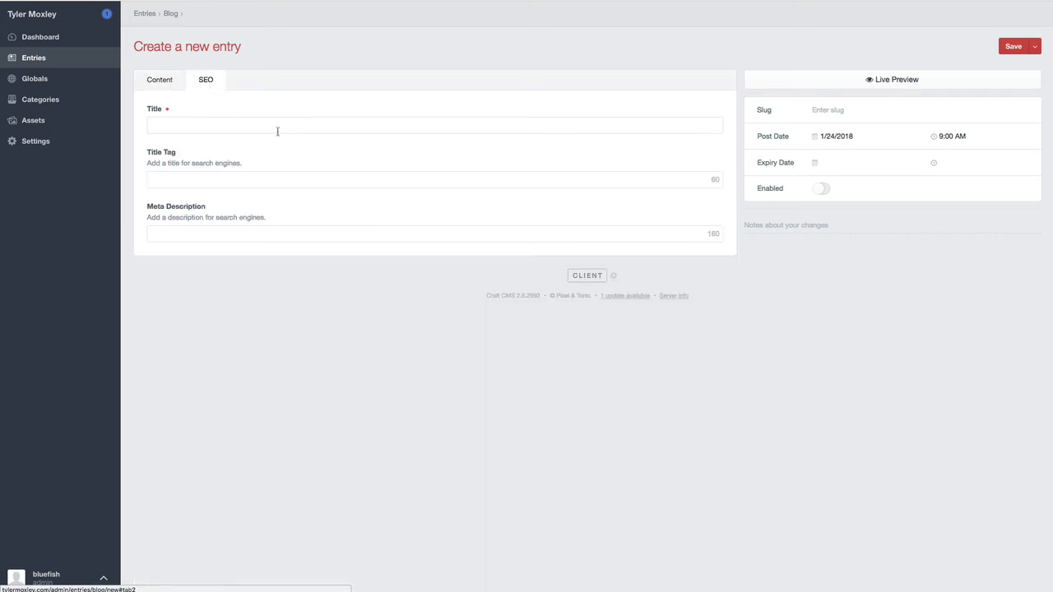
{"action": "left_click", "coordinate": [169, 177]}
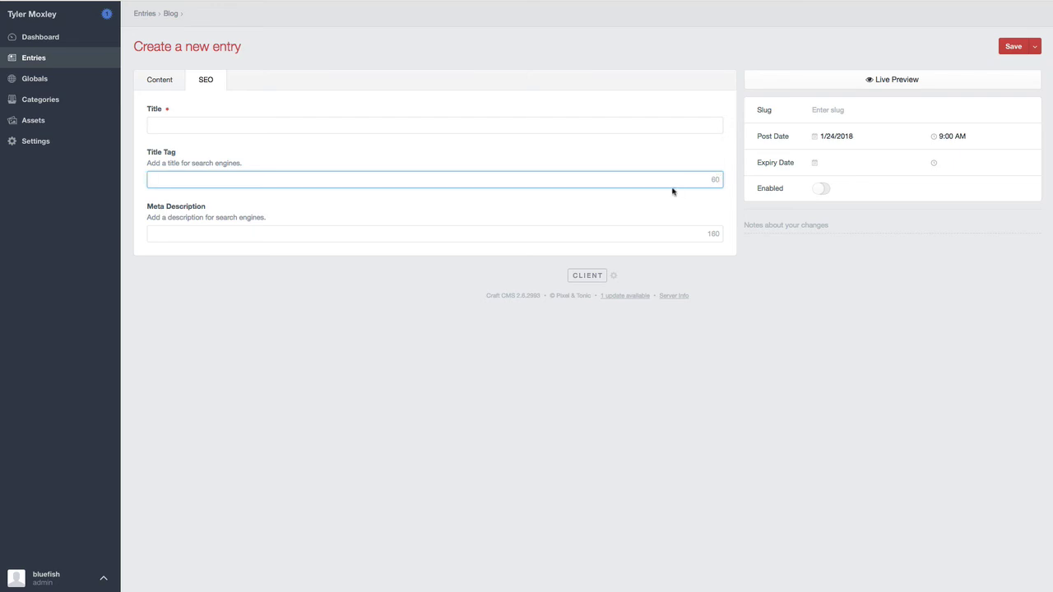
{"action": "left_click", "coordinate": [268, 234]}
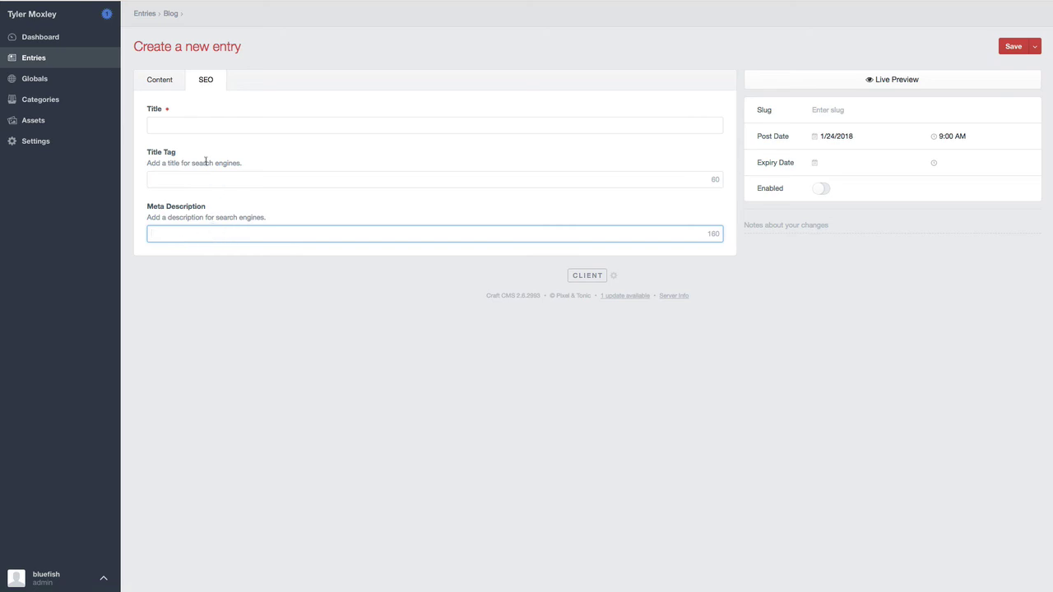
{"action": "left_click", "coordinate": [38, 62]}
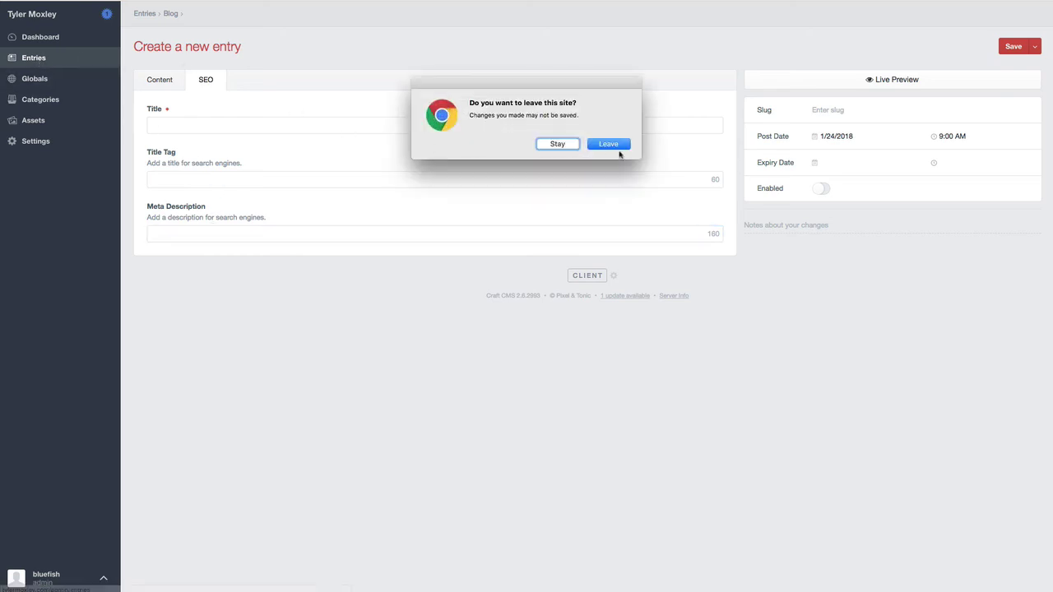
Leave the unsaved entry and browse the Neighborhoods structure's entries nested under Pleasanton
{"action": "left_click", "coordinate": [615, 150]}
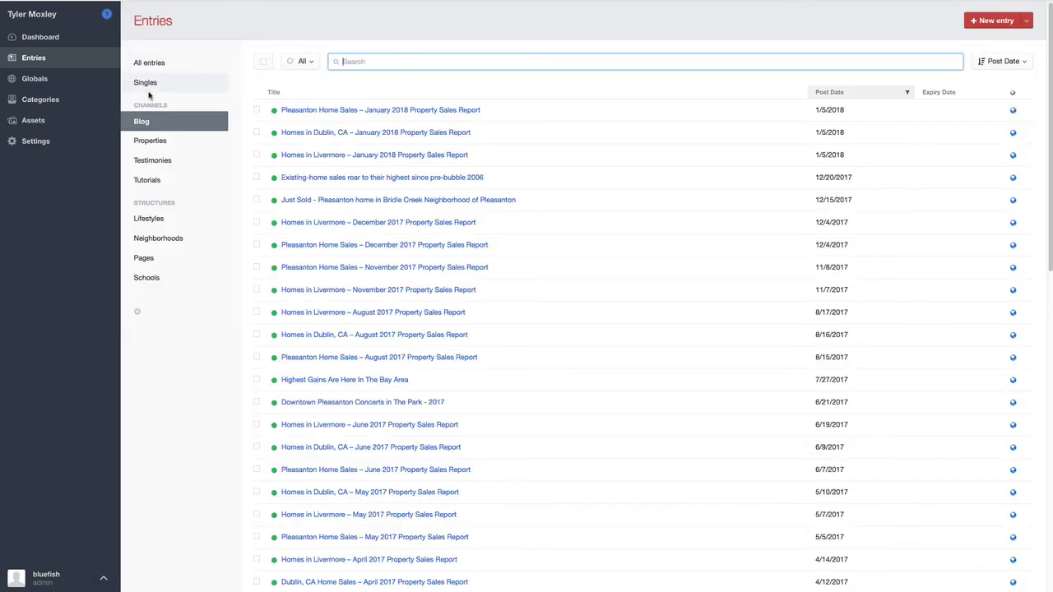
{"action": "left_click", "coordinate": [149, 66]}
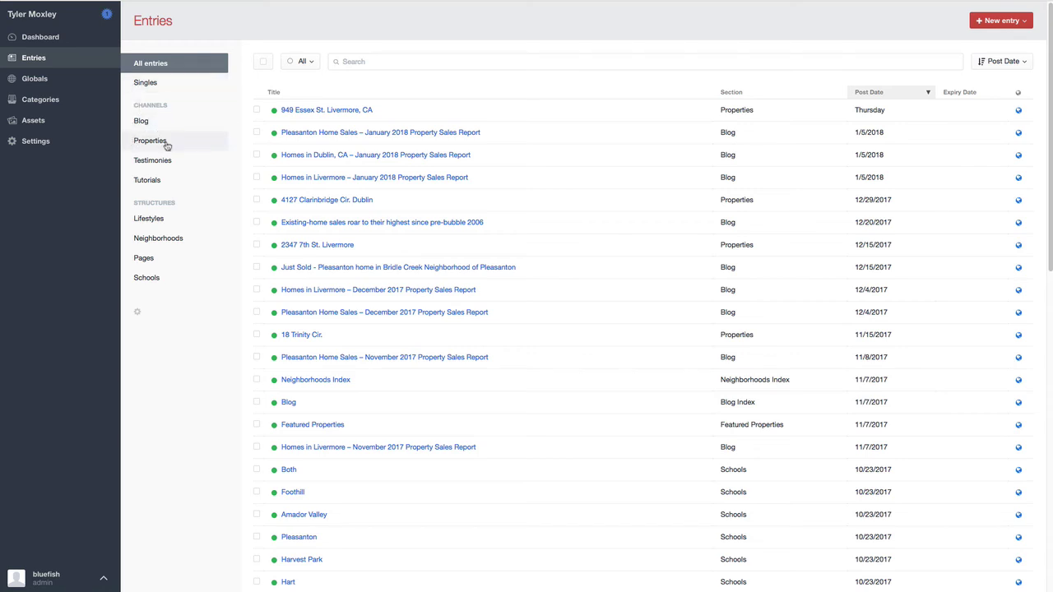
{"action": "left_click", "coordinate": [152, 242]}
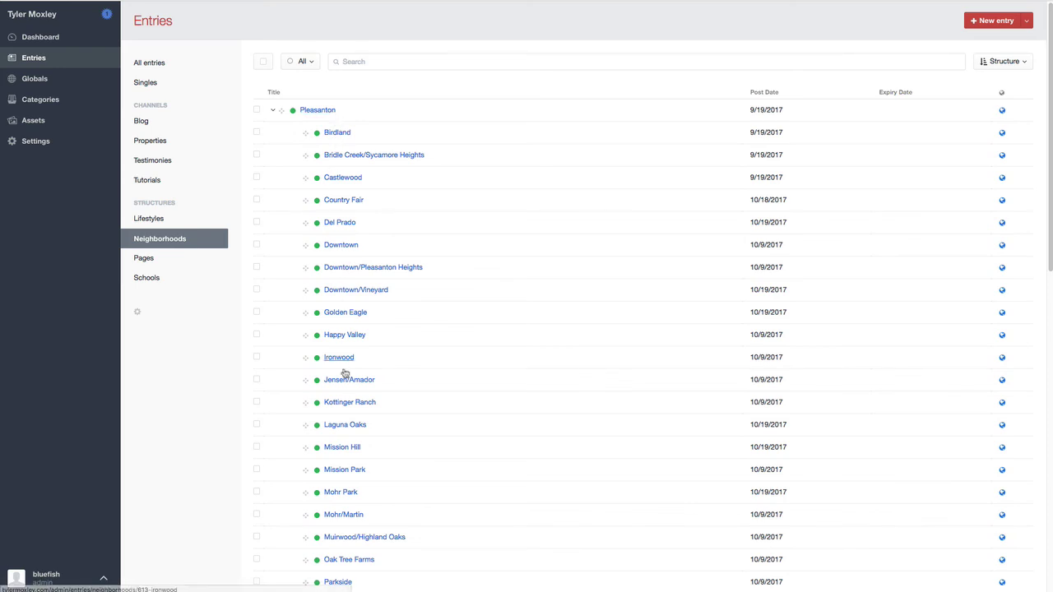
{"action": "scroll", "coordinate": [347, 451], "scroll_direction": "down", "scroll_amount": 1}
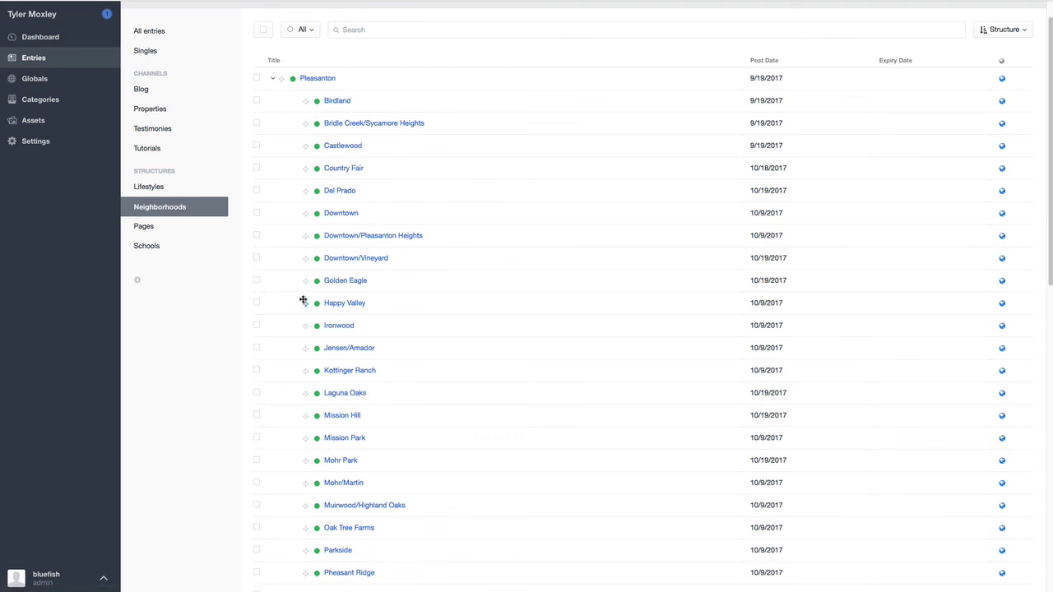
{"action": "scroll", "coordinate": [247, 353], "scroll_direction": "up", "scroll_amount": 1}
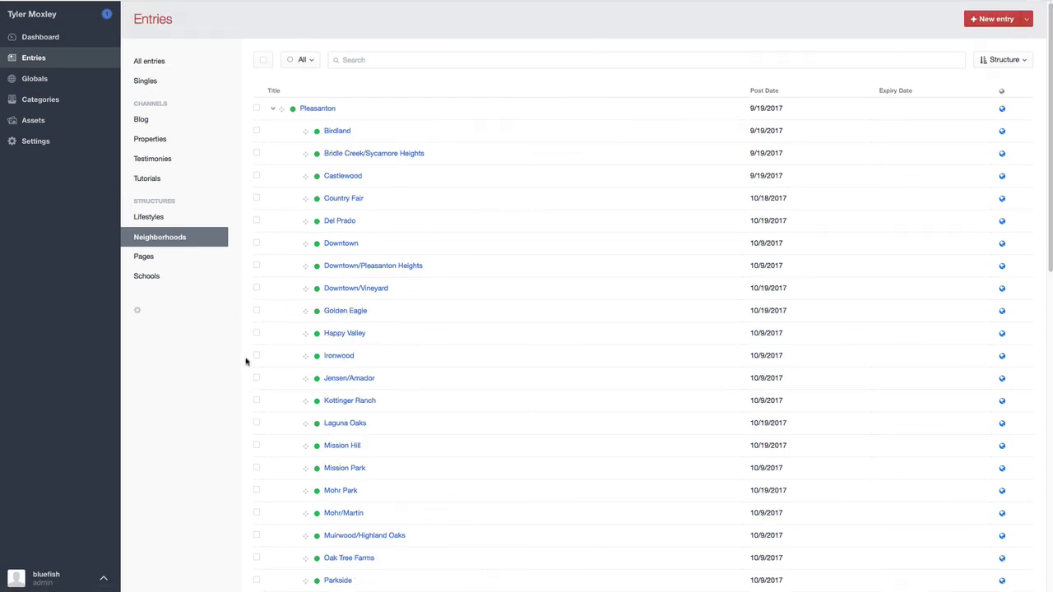
Open Globals > Contact Info and add a third, empty Phone Numbers row
{"action": "left_click", "coordinate": [36, 79]}
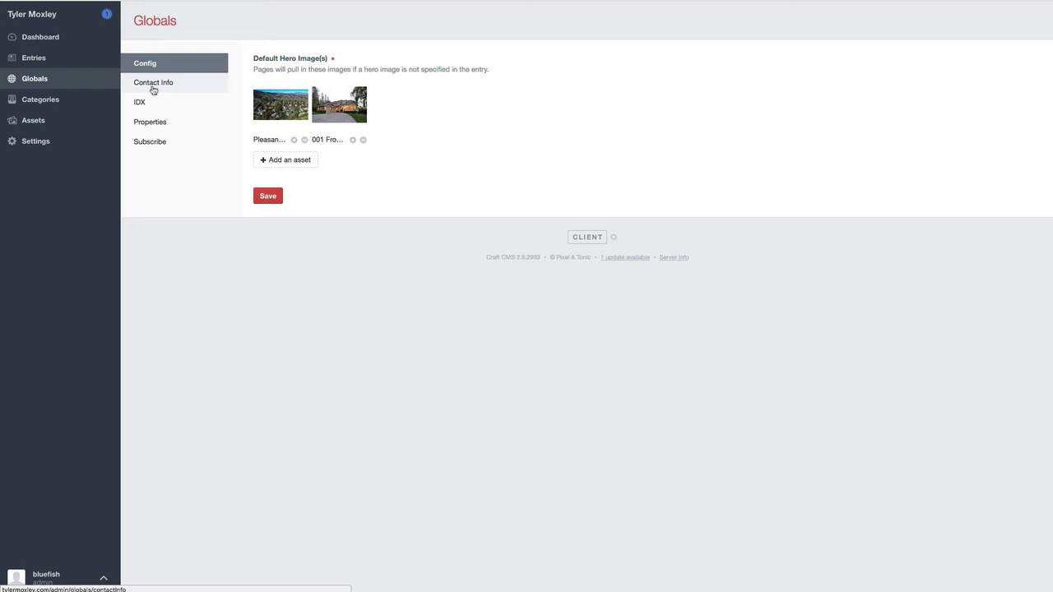
{"action": "left_click", "coordinate": [152, 87]}
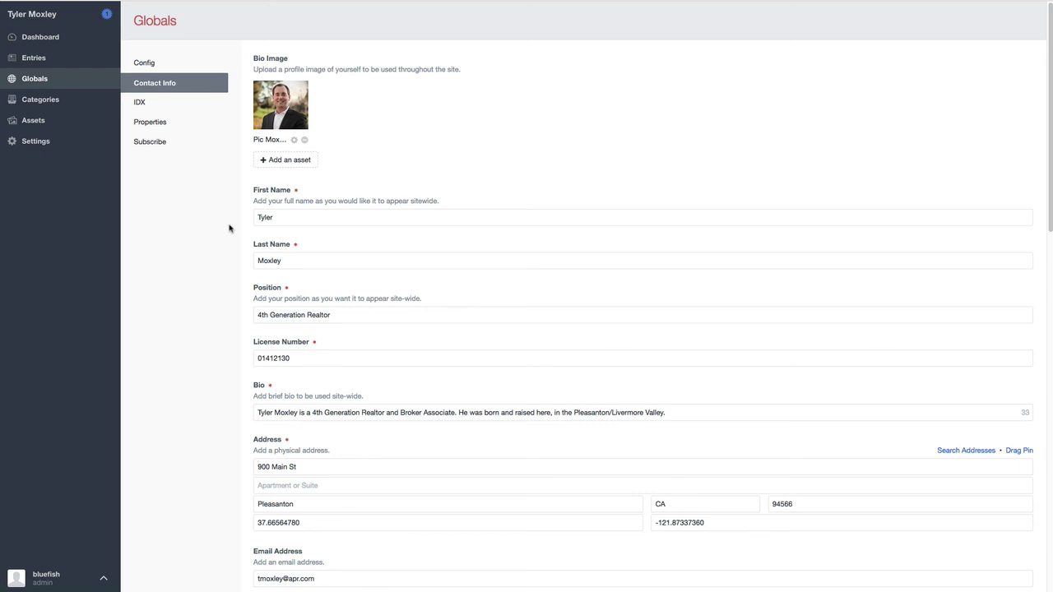
{"action": "scroll", "coordinate": [376, 299], "scroll_direction": "down", "scroll_amount": 5}
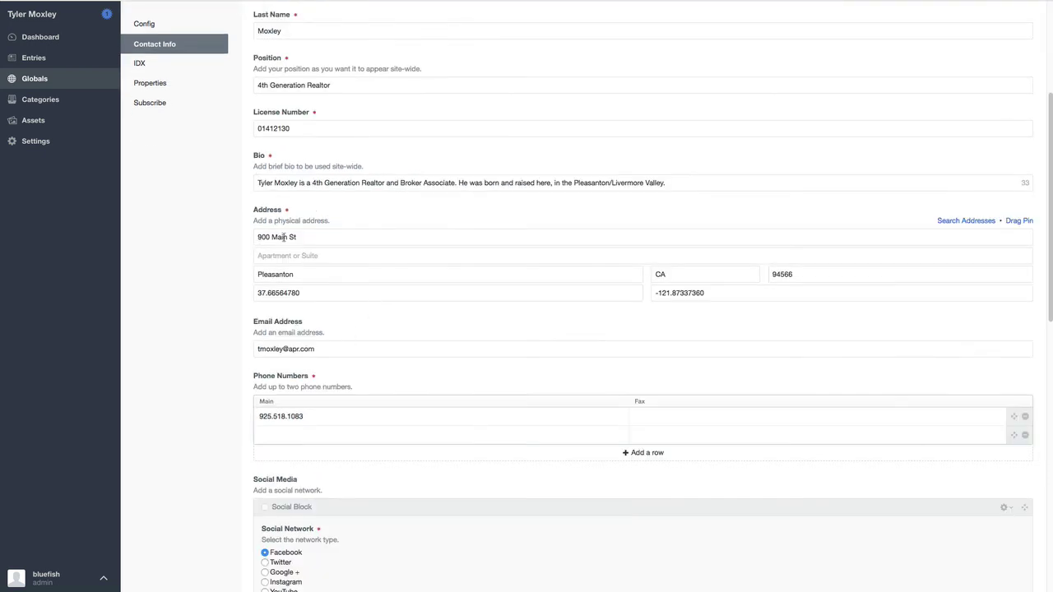
{"action": "triple_click", "coordinate": [312, 418]}
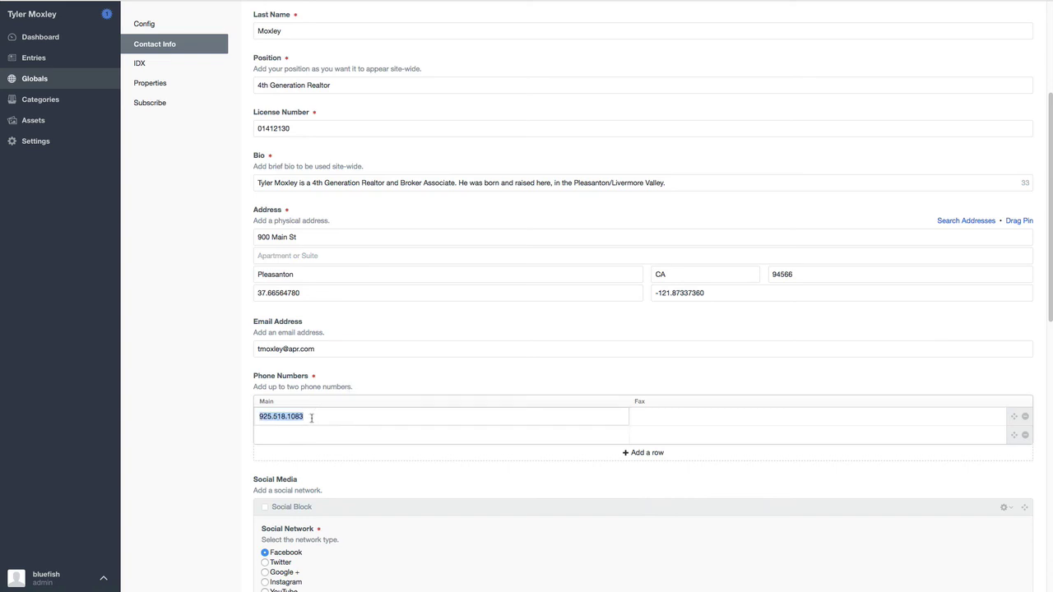
{"action": "left_click", "coordinate": [640, 419]}
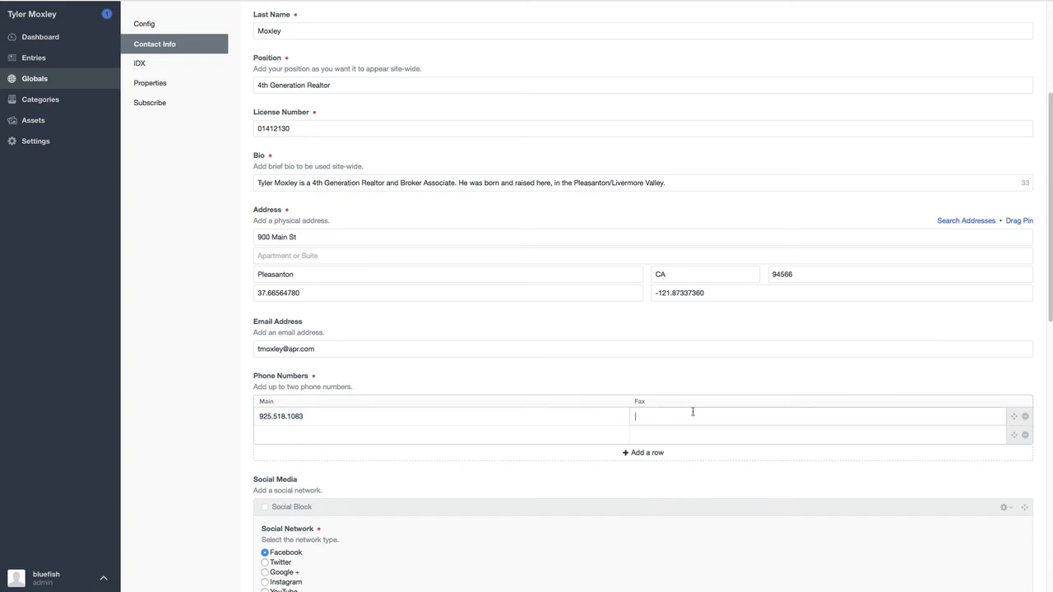
{"action": "left_click", "coordinate": [655, 453]}
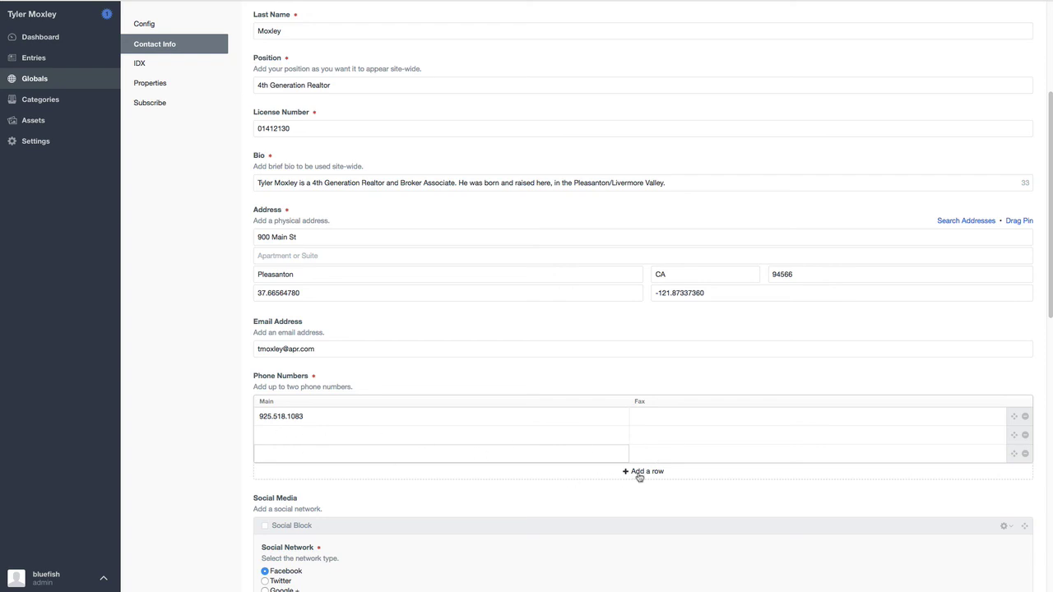
Add a Twitter social block, leaving its link empty
{"action": "scroll", "coordinate": [681, 447], "scroll_direction": "down", "scroll_amount": 5}
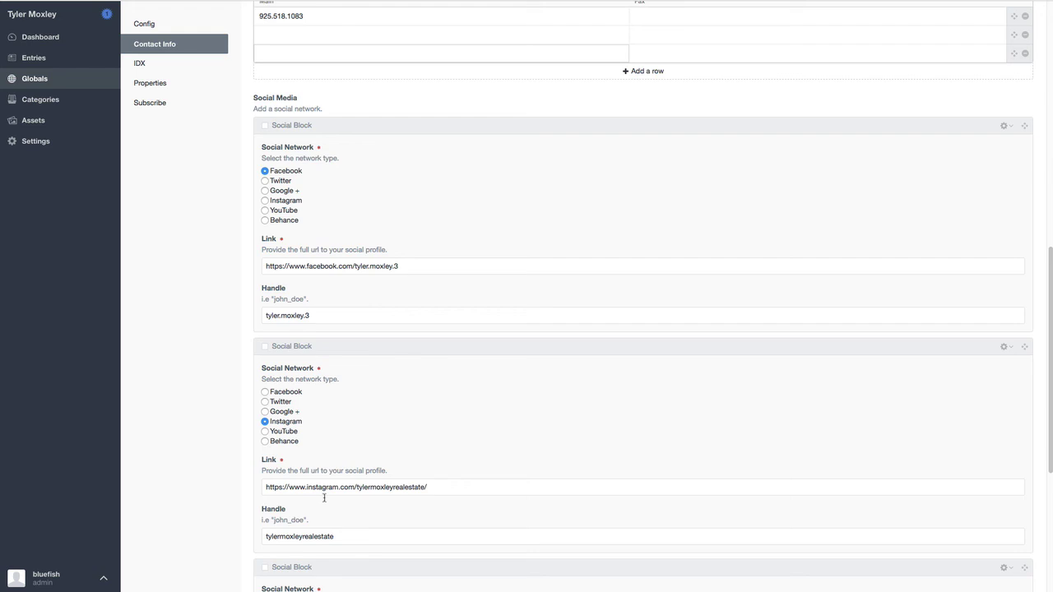
{"action": "scroll", "coordinate": [325, 510], "scroll_direction": "down", "scroll_amount": 4}
{"action": "left_click", "coordinate": [295, 481]}
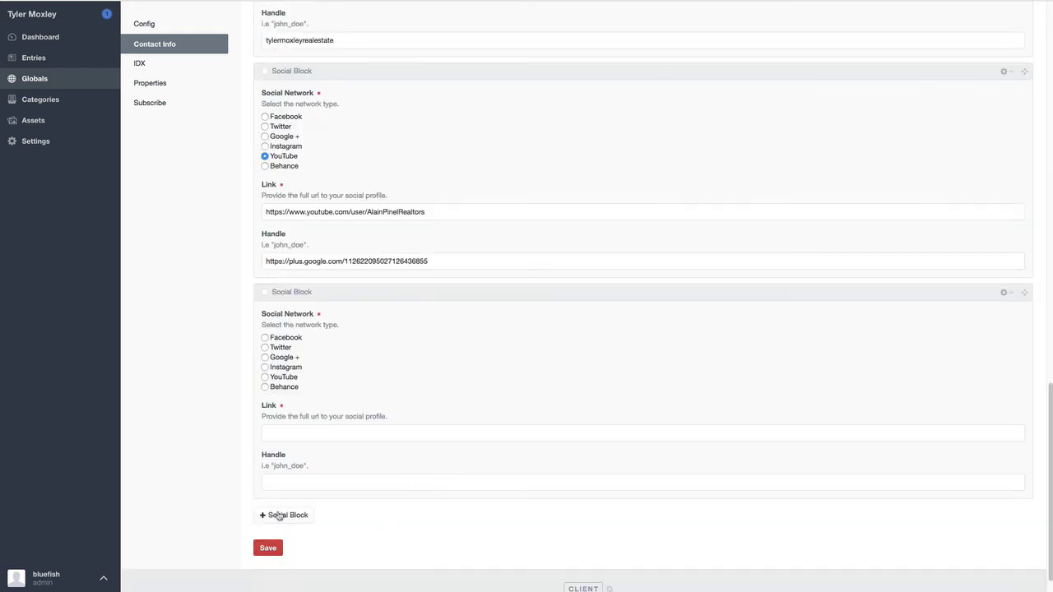
{"action": "left_click", "coordinate": [265, 348]}
{"action": "left_click", "coordinate": [280, 433]}
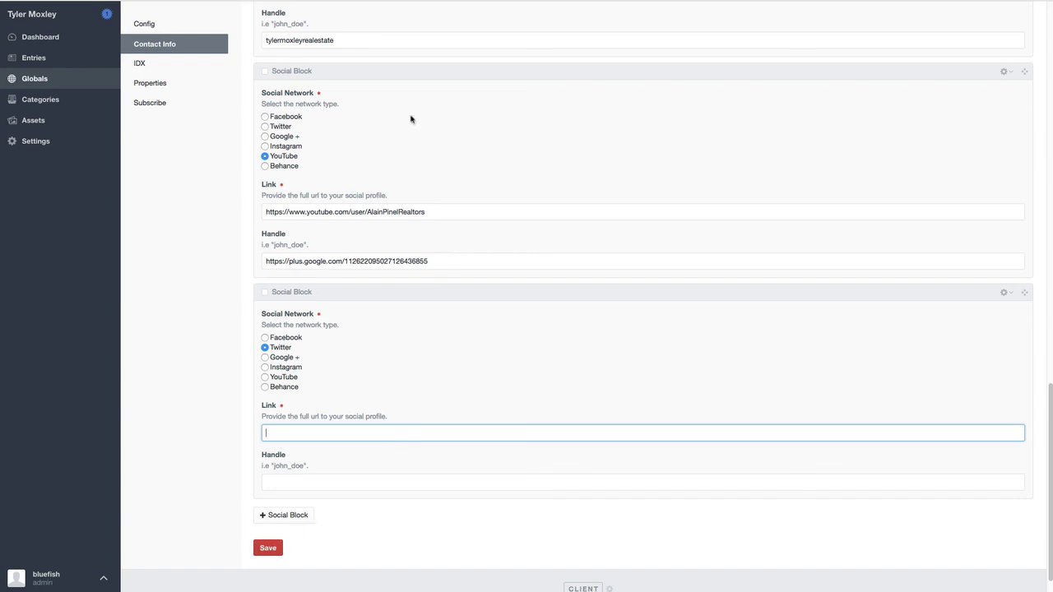
{"action": "scroll", "coordinate": [400, 134], "scroll_direction": "up", "scroll_amount": 15}
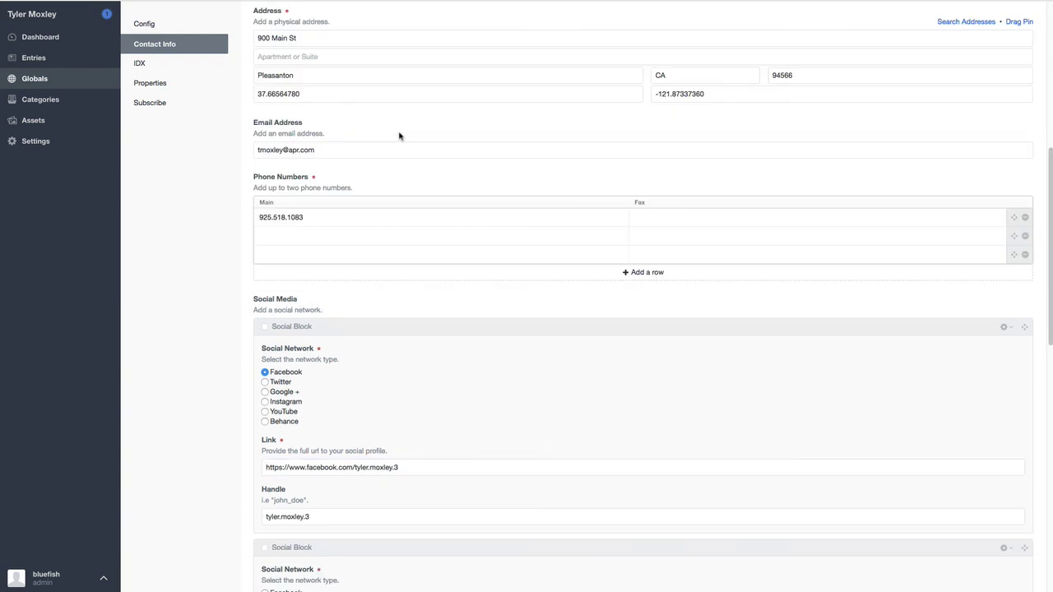
Go to the Dashboard, discarding the unsaved Contact Info changes
{"action": "left_click", "coordinate": [58, 41]}
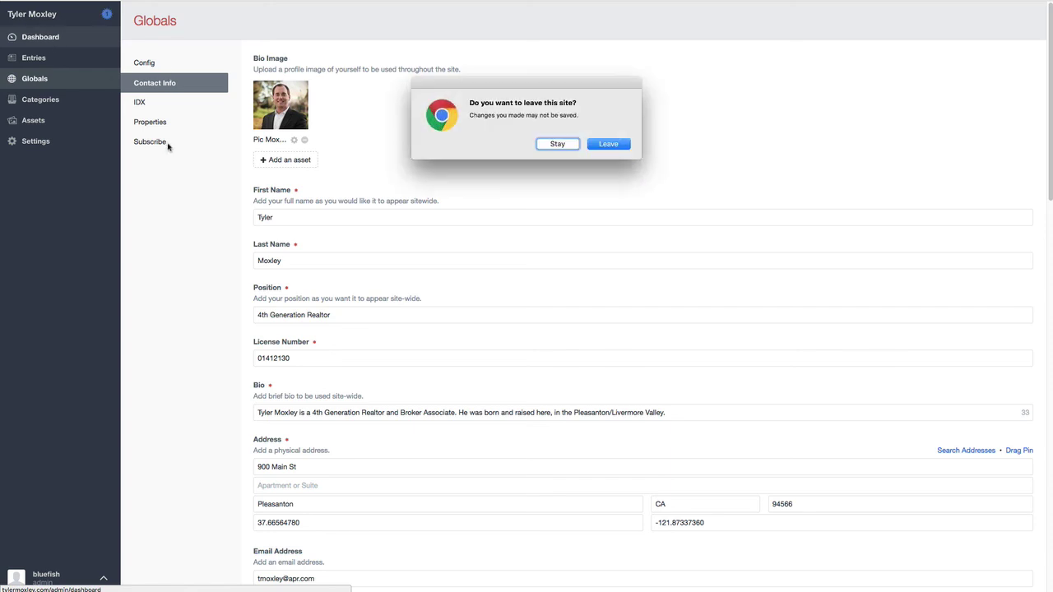
{"action": "left_click", "coordinate": [572, 153]}
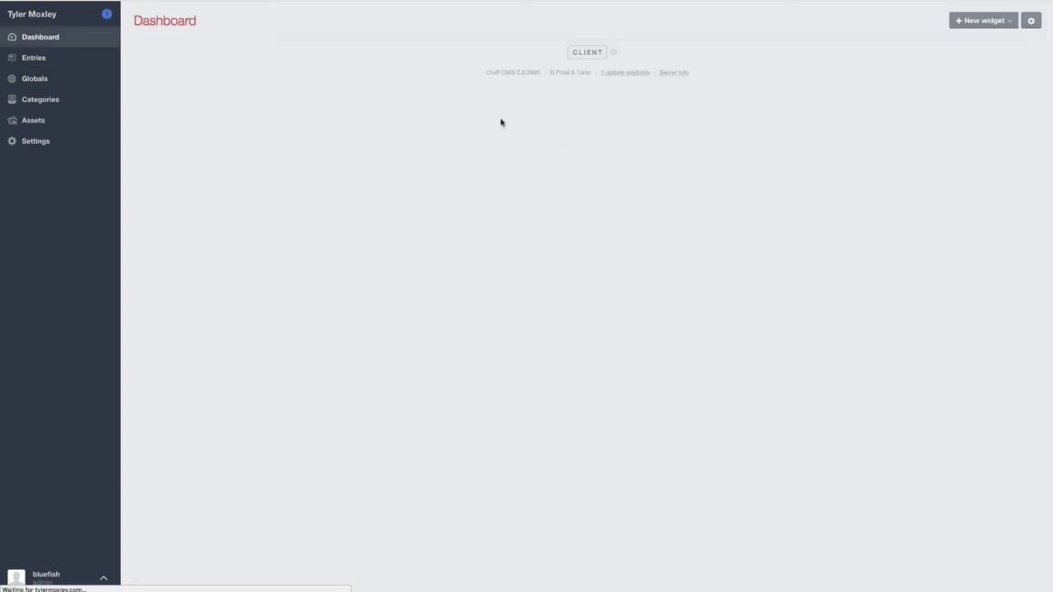